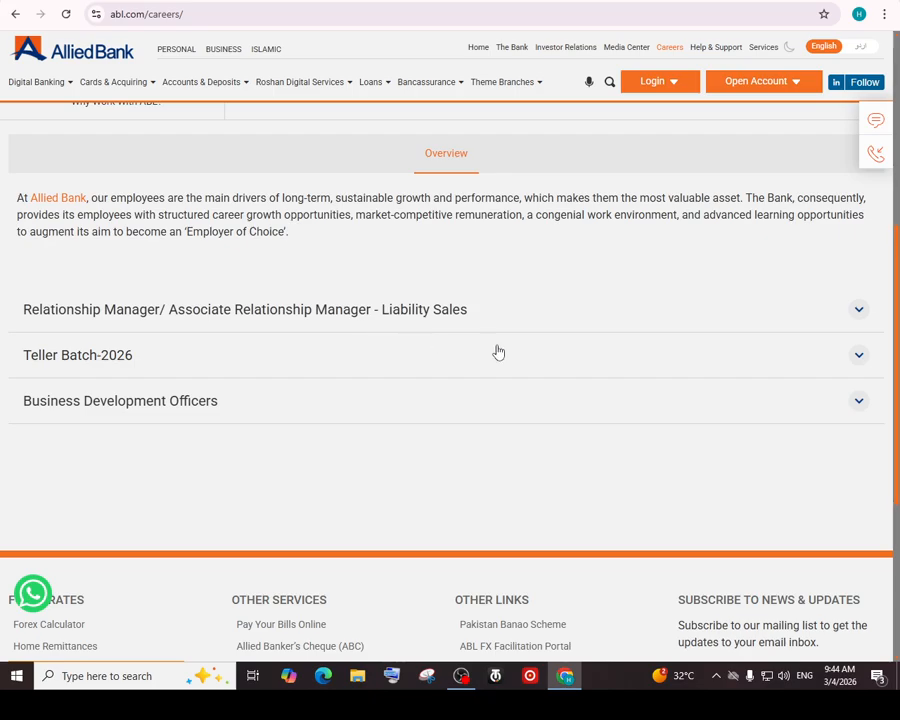
Expand the Relationship Manager – Liability Sales listing and review its qualification, experience and locations
{"action": "left_click", "coordinate": [860, 310]}
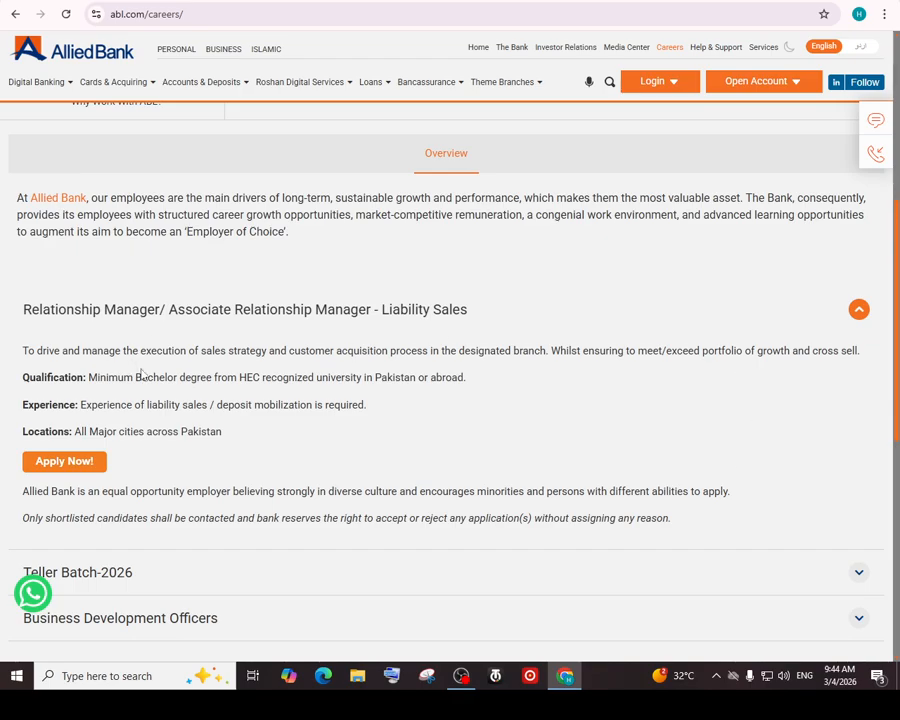
{"action": "scroll", "coordinate": [468, 388], "scroll_direction": "down", "scroll_amount": 3}
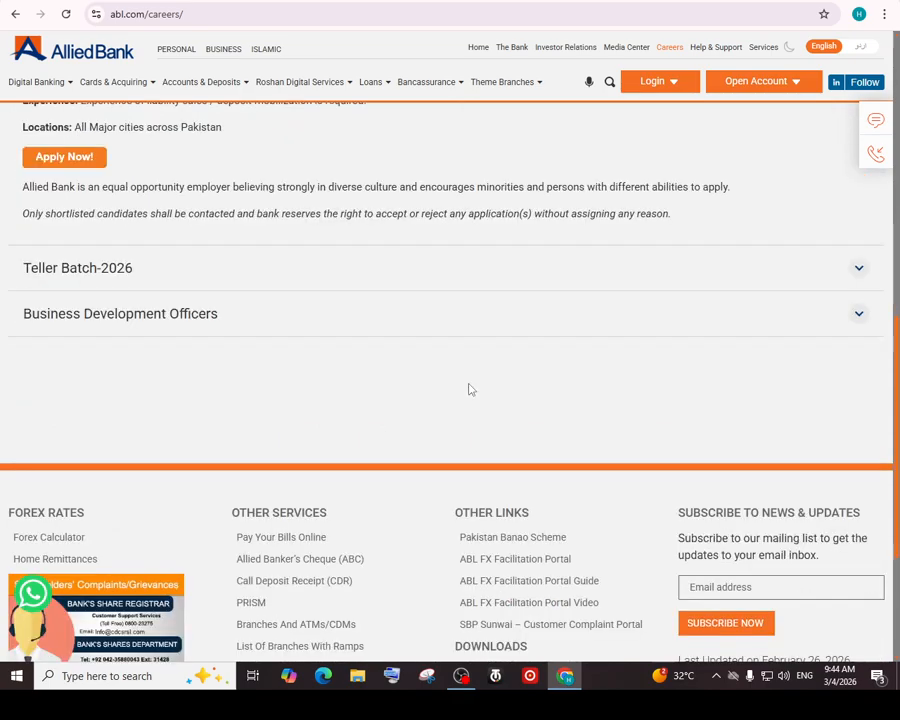
{"action": "scroll", "coordinate": [470, 390], "scroll_direction": "up", "scroll_amount": 3}
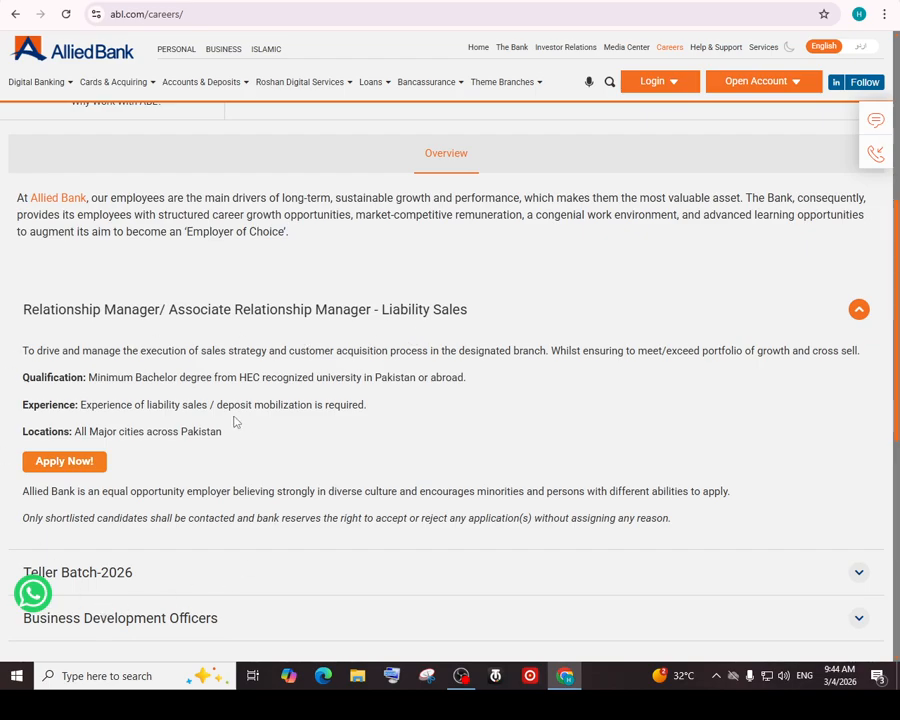
Start the RM/ARM Liabilities-2026 application and enter the applicant's CNIC number
{"action": "left_click", "coordinate": [63, 464]}
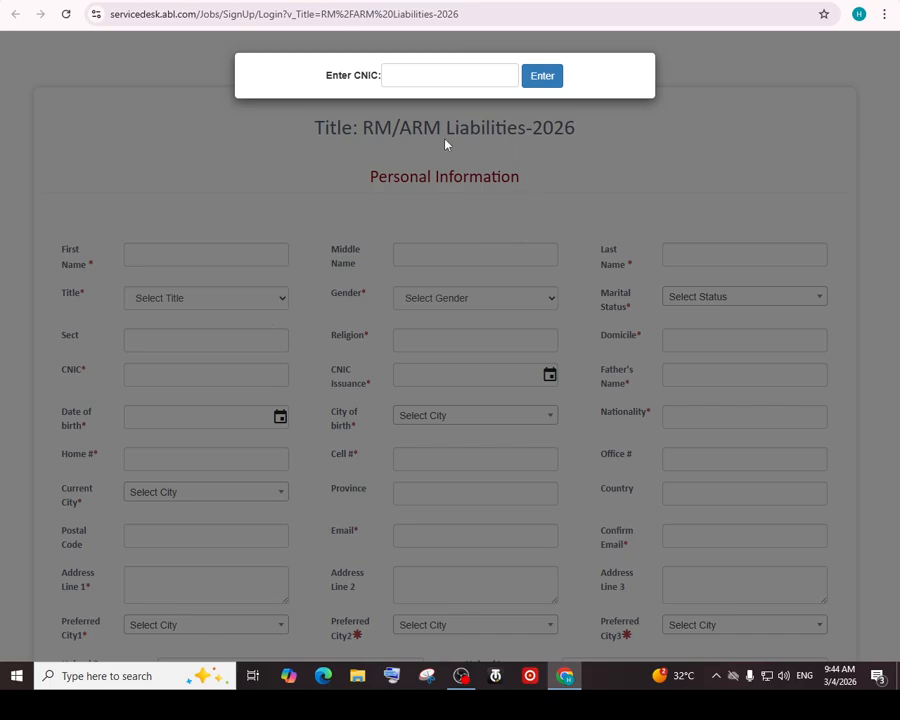
{"action": "left_click", "coordinate": [419, 75]}
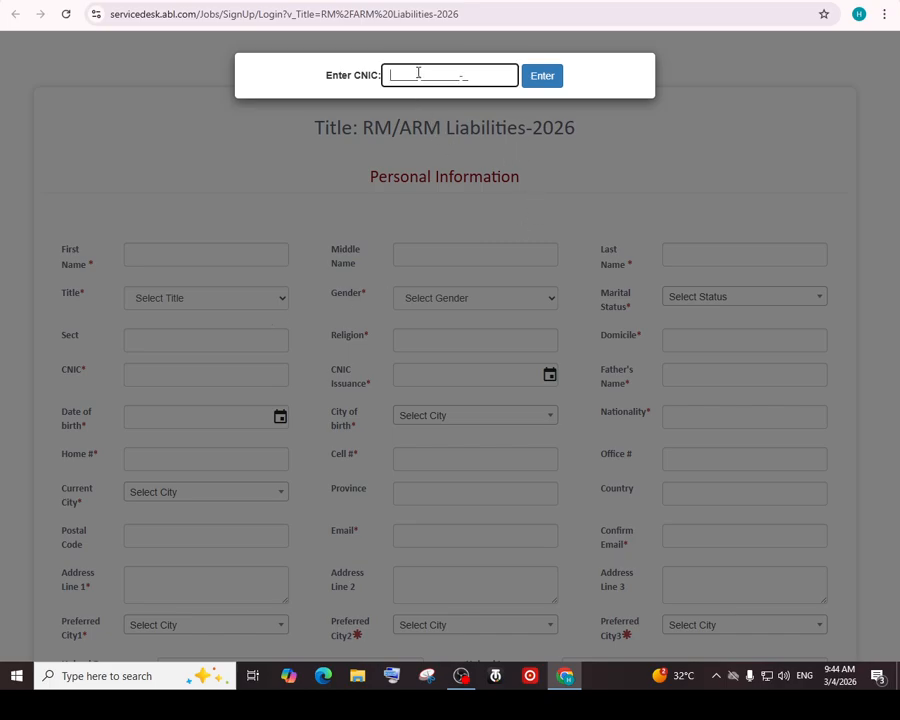
Submit the CNIC to unlock the application form and look over its fields
{"action": "left_click", "coordinate": [548, 84]}
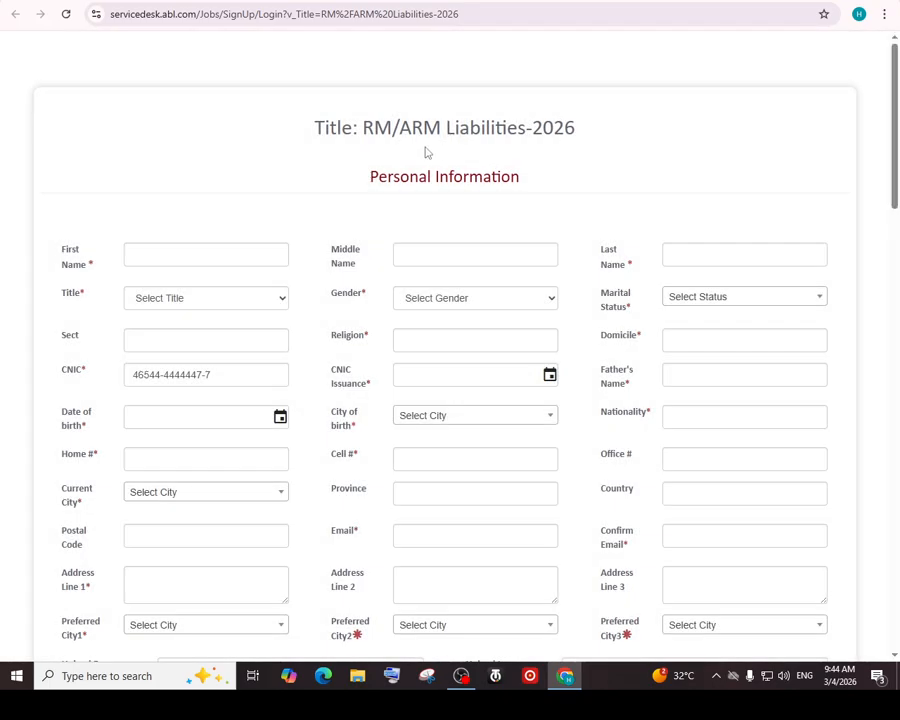
{"action": "scroll", "coordinate": [354, 302], "scroll_direction": "down", "scroll_amount": 5}
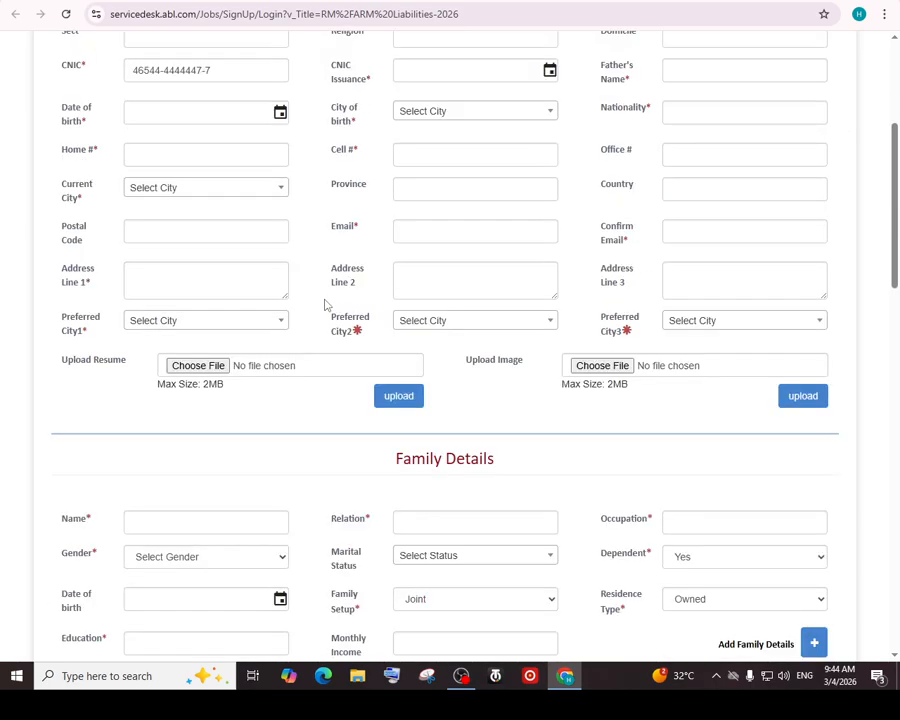
{"action": "scroll", "coordinate": [354, 302], "scroll_direction": "up", "scroll_amount": 5}
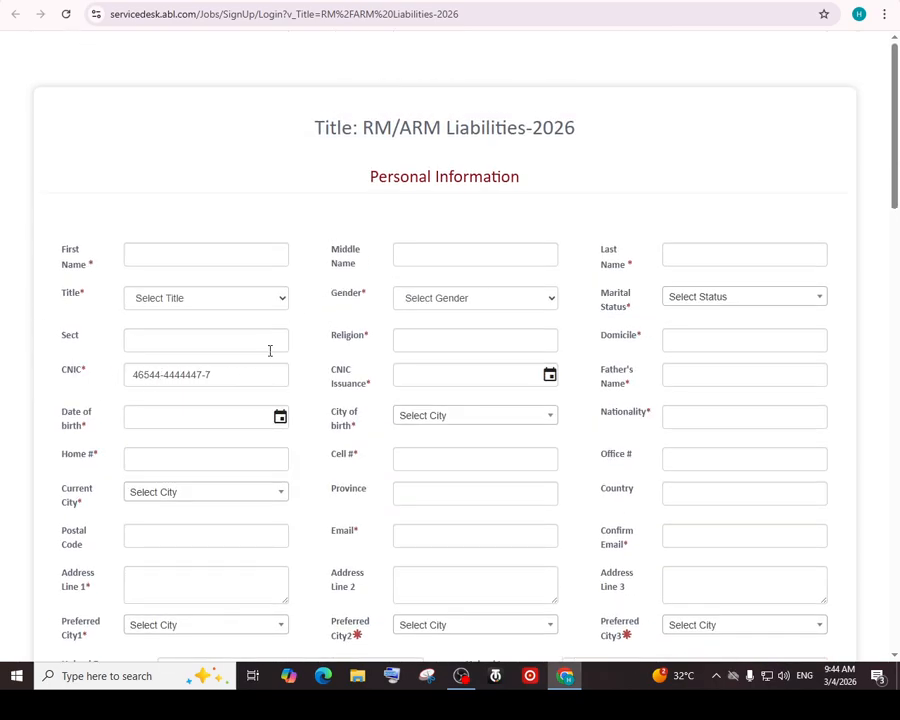
{"action": "scroll", "coordinate": [270, 350], "scroll_direction": "down", "scroll_amount": 15}
{"action": "scroll", "coordinate": [268, 348], "scroll_direction": "up", "scroll_amount": 15}
Enter the applicant's first and last name
{"action": "left_click", "coordinate": [180, 261]}
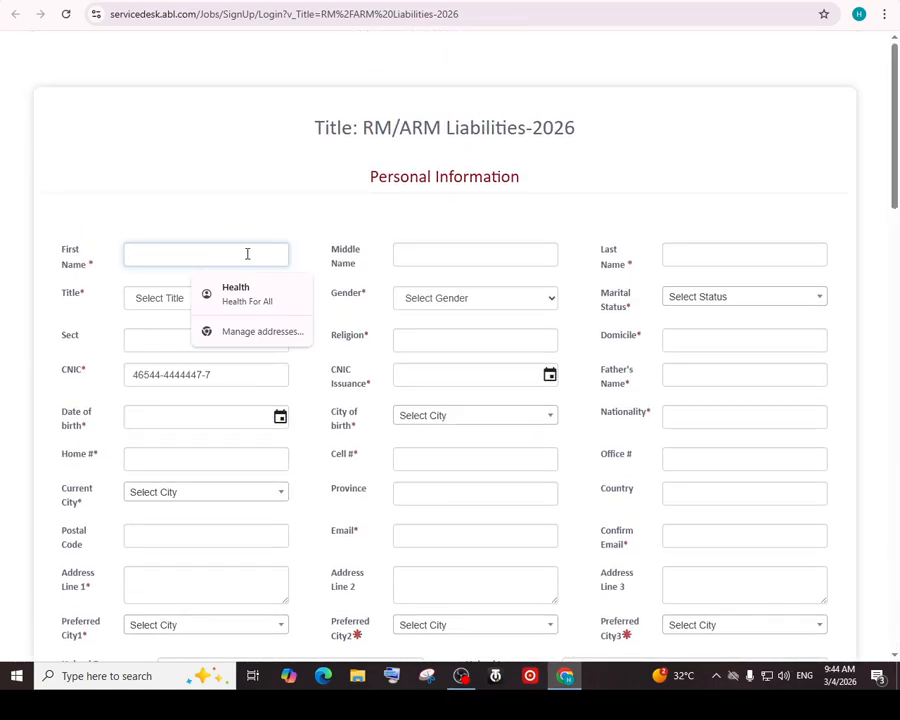
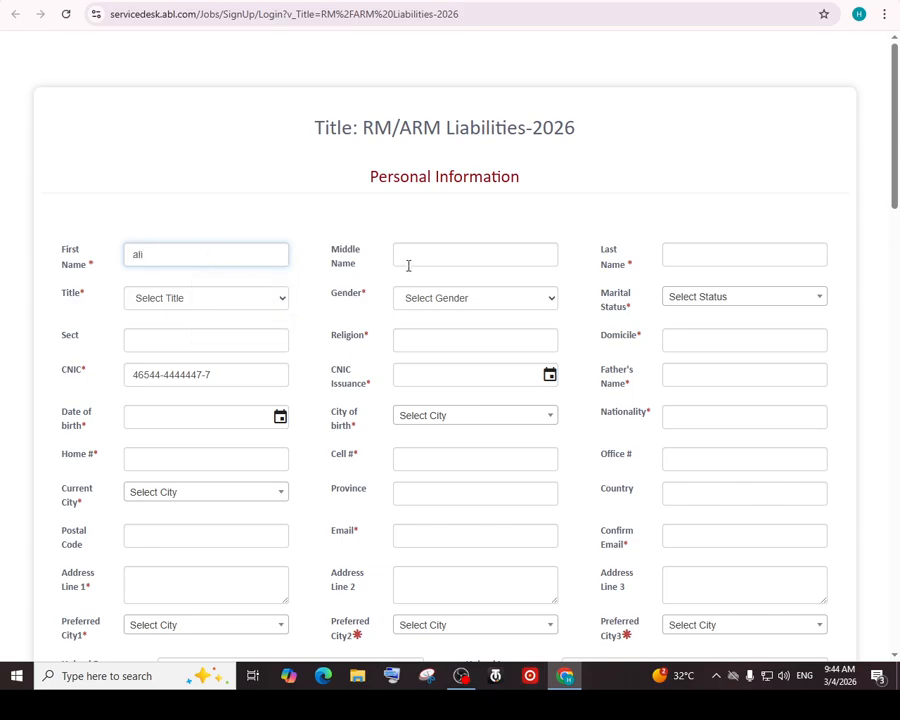
{"action": "left_click", "coordinate": [714, 255]}
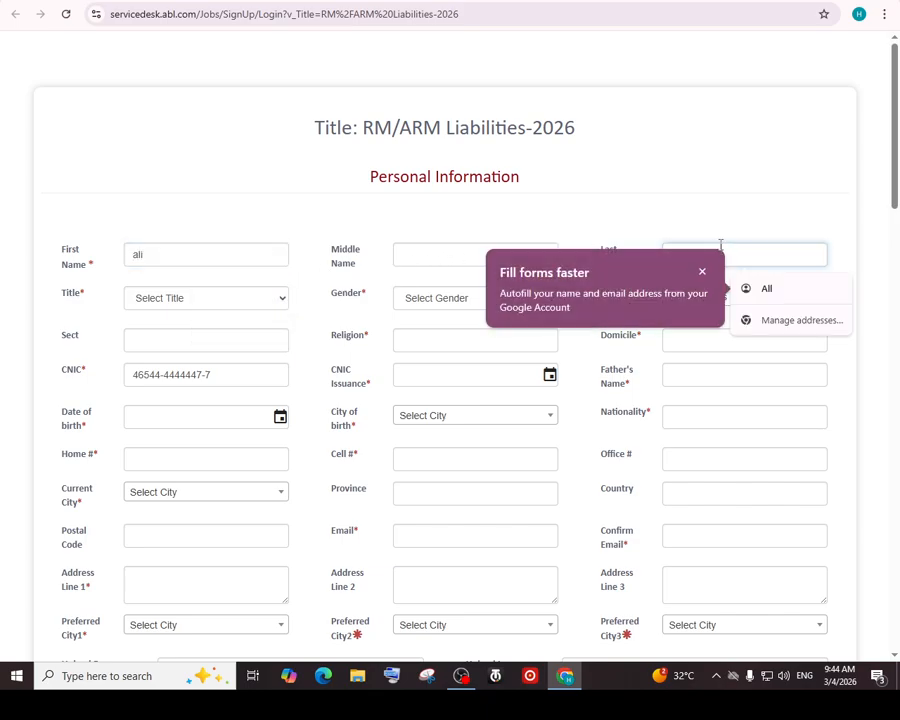
{"action": "type", "text": "ali"}
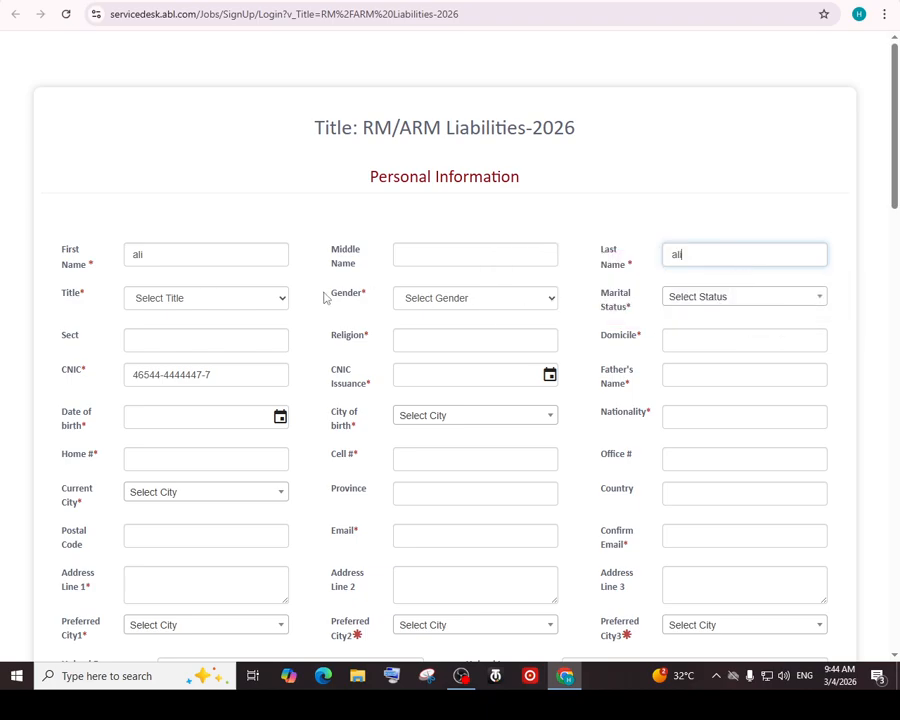
Set Title to Mr. and Gender to Male, leaving Marital Status unset
{"action": "left_click", "coordinate": [192, 300]}
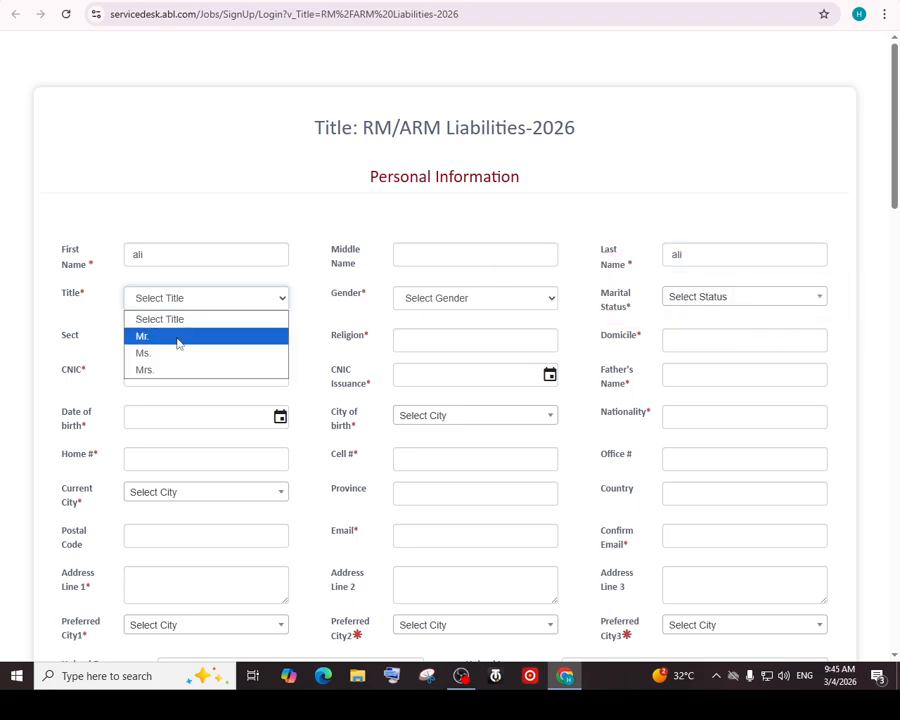
{"action": "left_click", "coordinate": [182, 340]}
{"action": "left_click", "coordinate": [474, 302]}
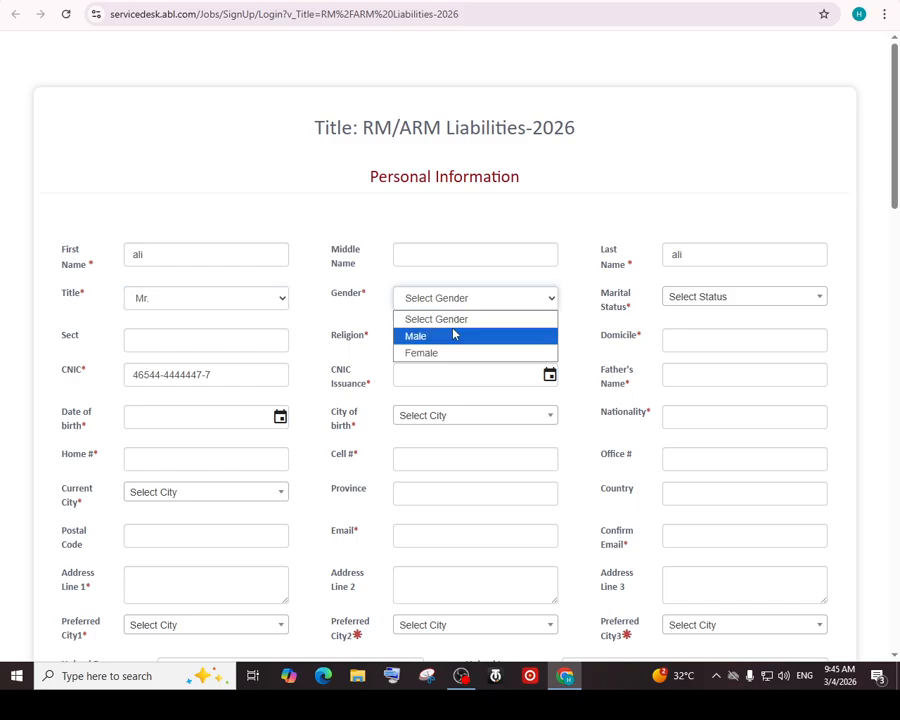
{"action": "left_click", "coordinate": [454, 333]}
{"action": "left_click", "coordinate": [698, 300]}
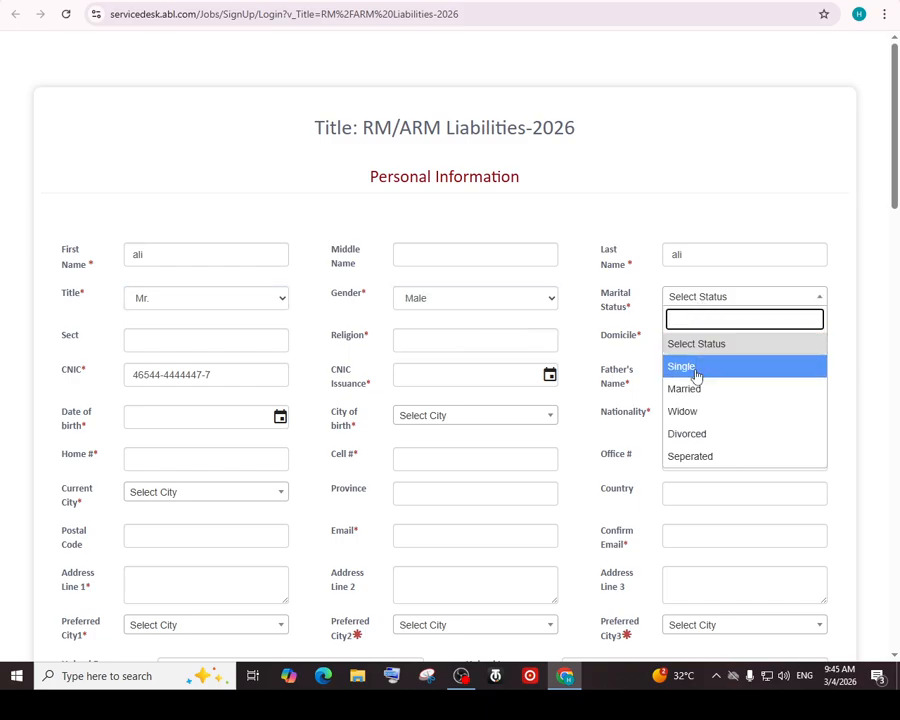
{"action": "left_click", "coordinate": [217, 337]}
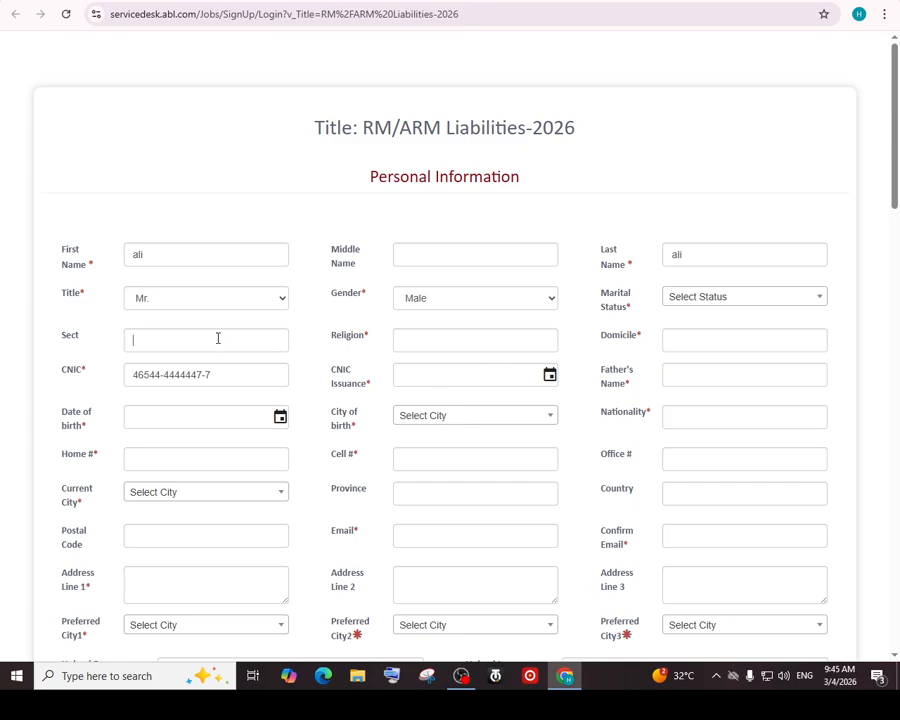
Pass through Sect, Religion, Domicile and Father's Name, leaving Father's Name flagged invalid
{"action": "left_click", "coordinate": [464, 340]}
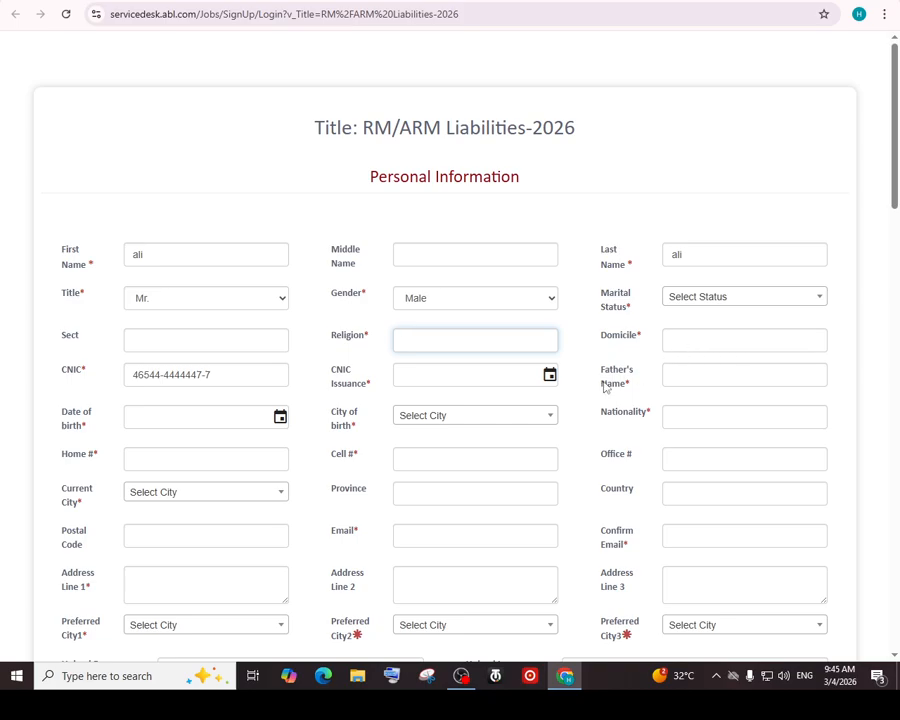
{"action": "left_click", "coordinate": [692, 340]}
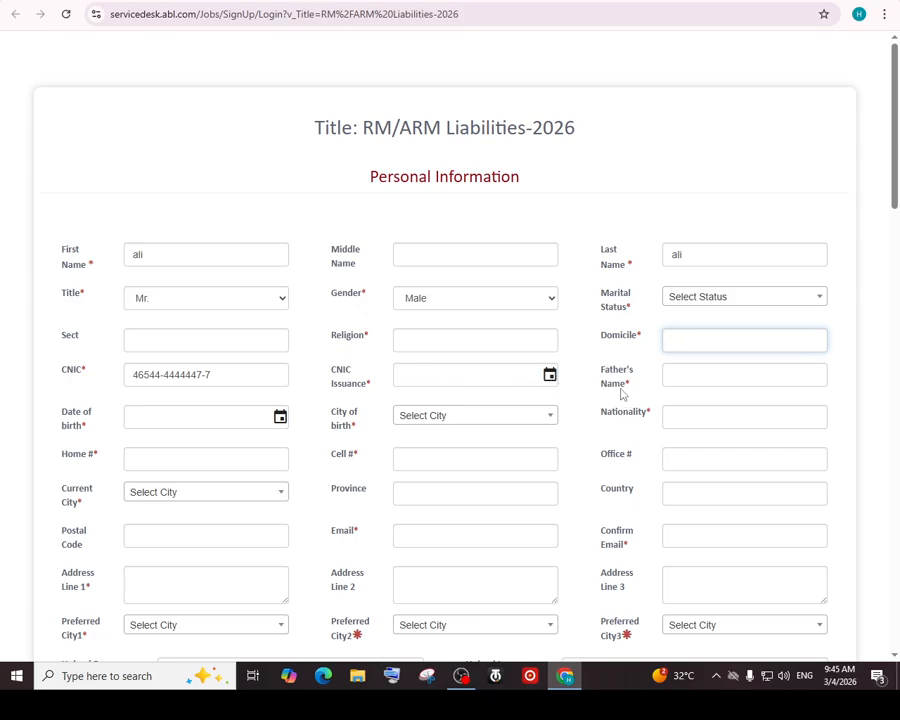
{"action": "left_click", "coordinate": [708, 376]}
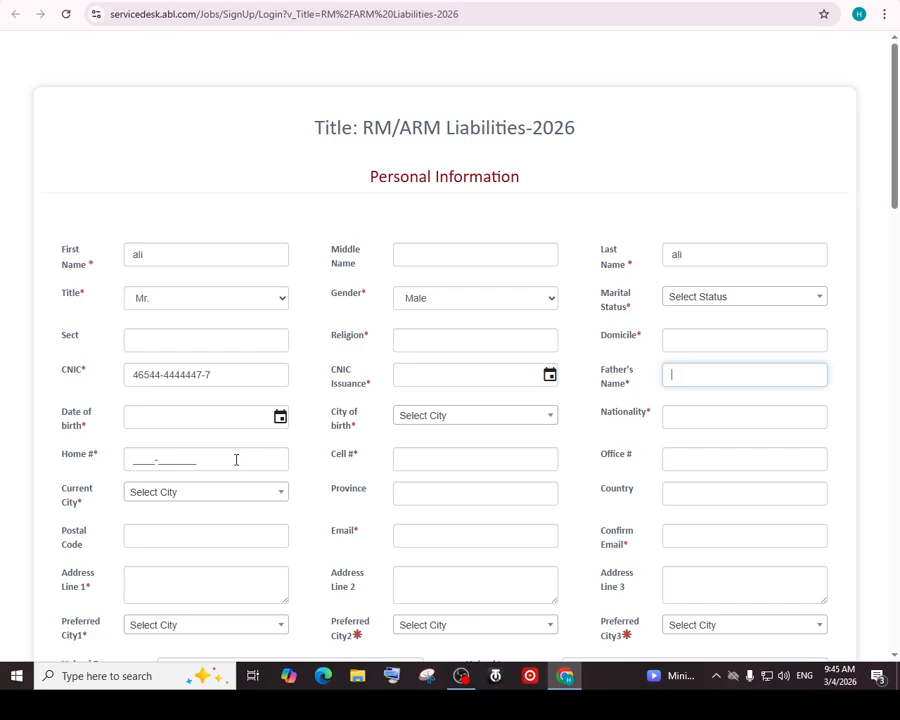
{"action": "left_click", "coordinate": [180, 456]}
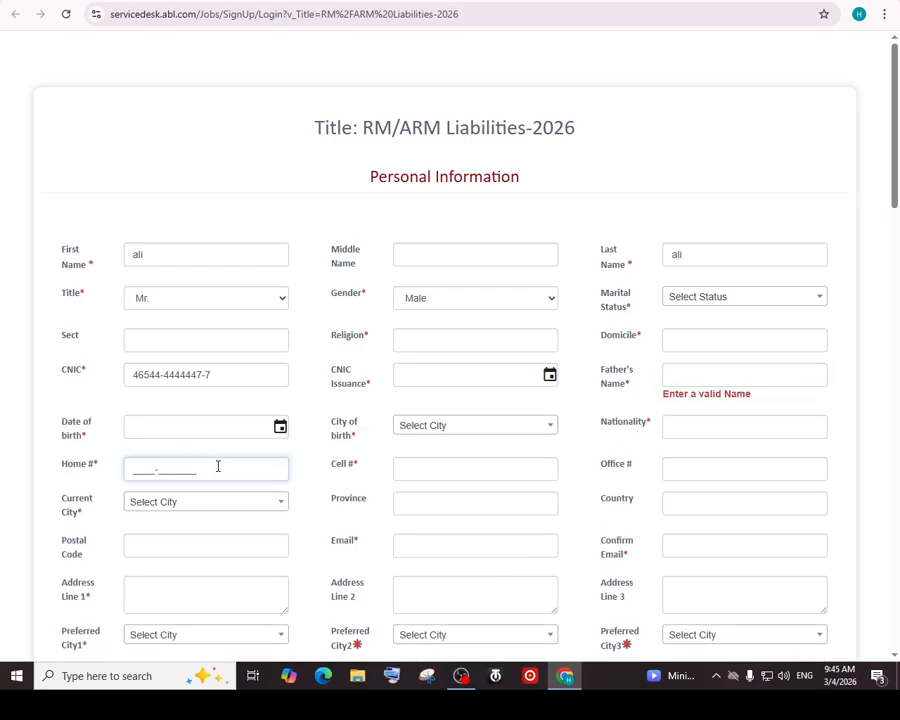
Move through Home #, Cell # and Office # unfilled to reach Province
{"action": "left_click", "coordinate": [311, 473]}
{"action": "left_click", "coordinate": [438, 462]}
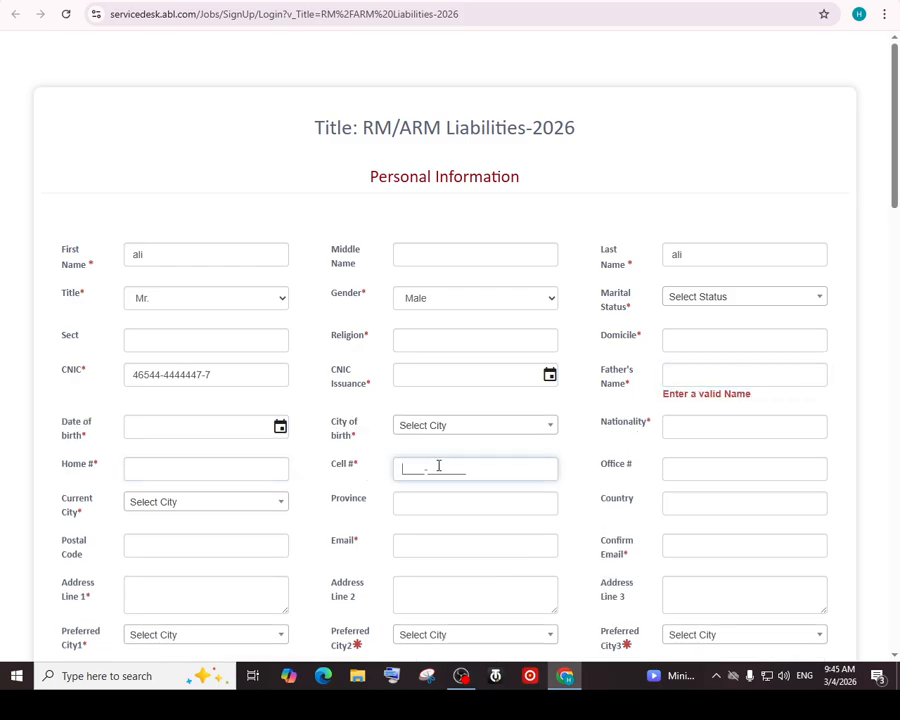
{"action": "left_click", "coordinate": [730, 470]}
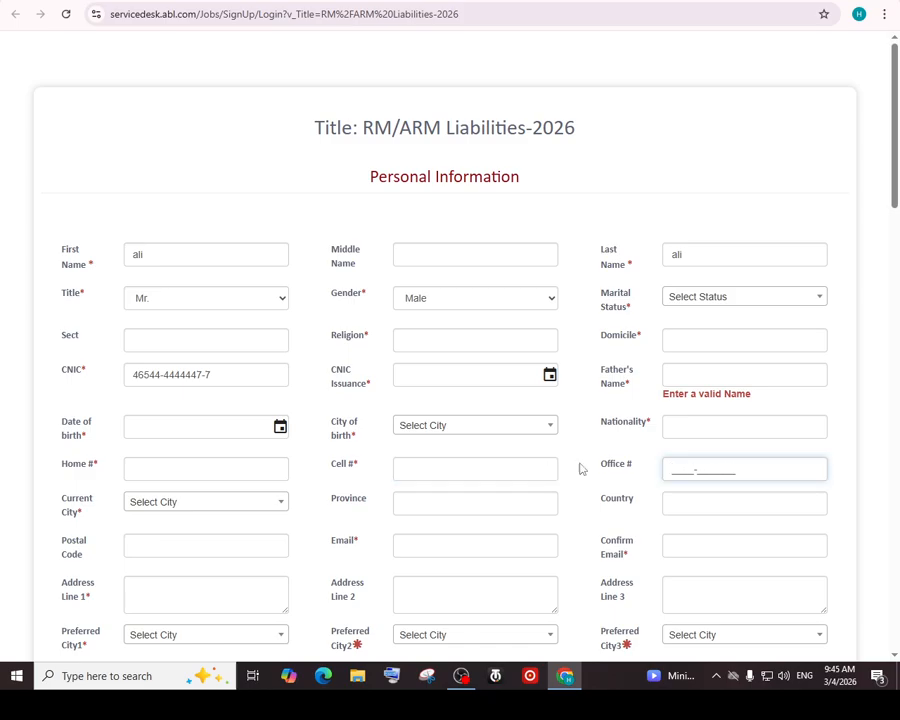
{"action": "scroll", "coordinate": [653, 446], "scroll_direction": "down", "scroll_amount": 3}
{"action": "scroll", "coordinate": [640, 405], "scroll_direction": "up", "scroll_amount": 3}
{"action": "left_click", "coordinate": [494, 506]}
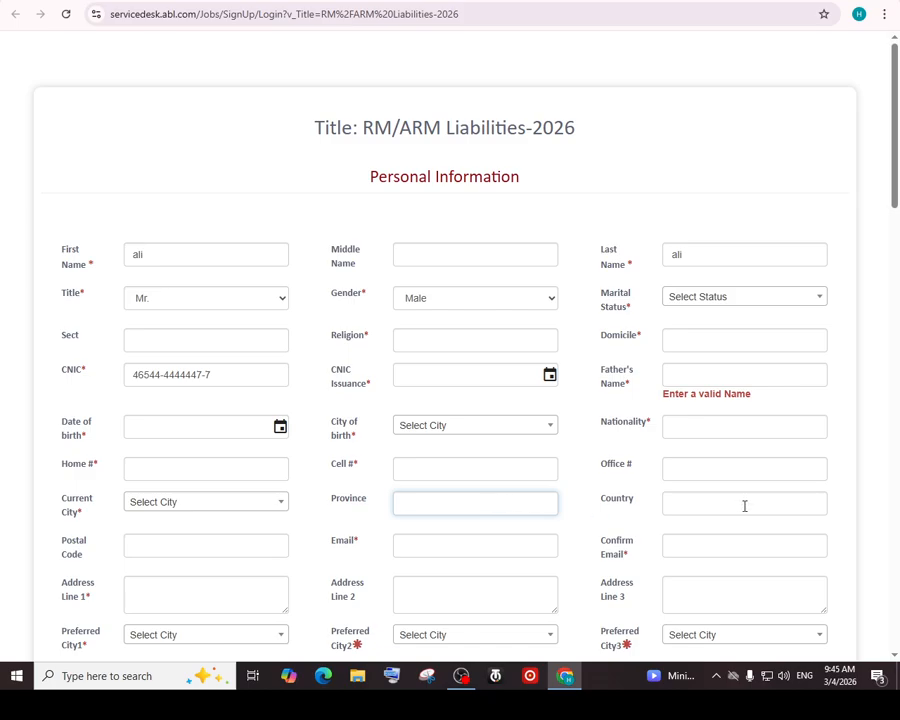
{"action": "left_click", "coordinate": [221, 550]}
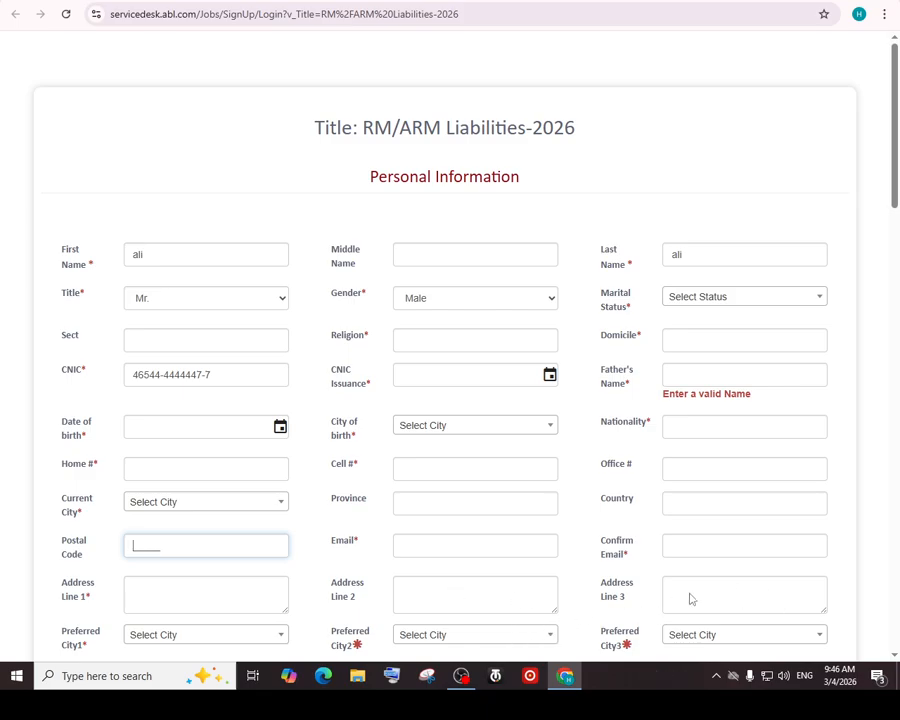
Set Preferred City 1 to Faisalabad
{"action": "scroll", "coordinate": [897, 240], "scroll_direction": "down", "scroll_amount": 3}
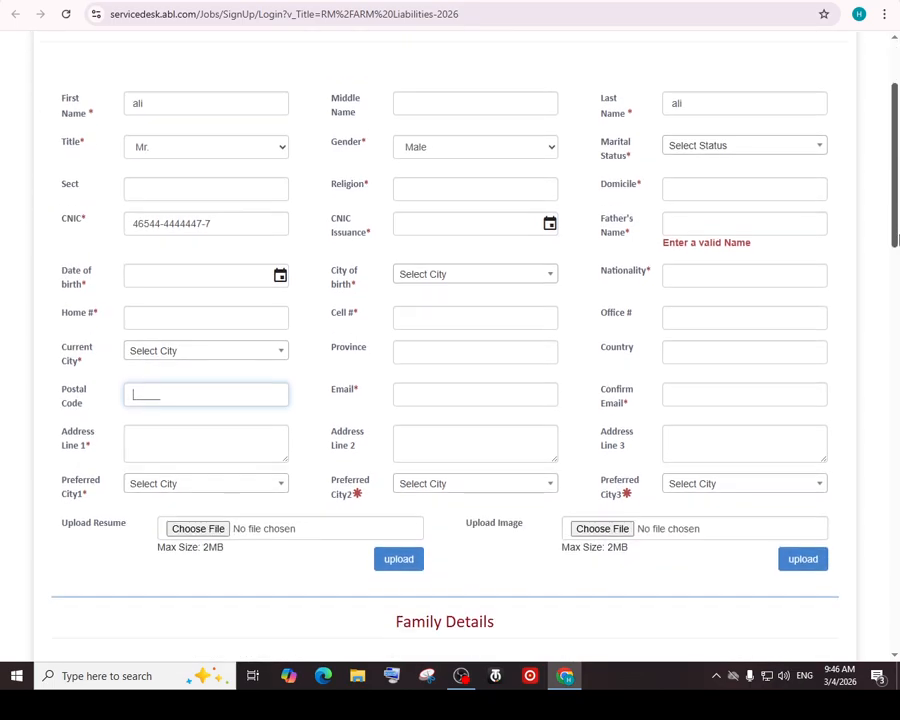
{"action": "scroll", "coordinate": [897, 240], "scroll_direction": "down", "scroll_amount": 1}
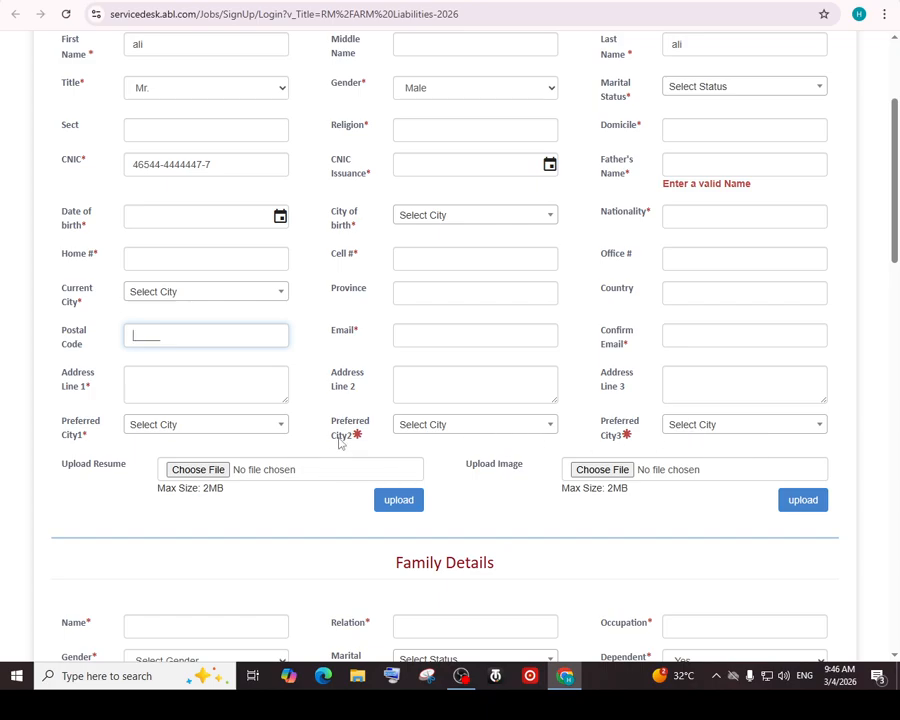
{"action": "left_click", "coordinate": [279, 425]}
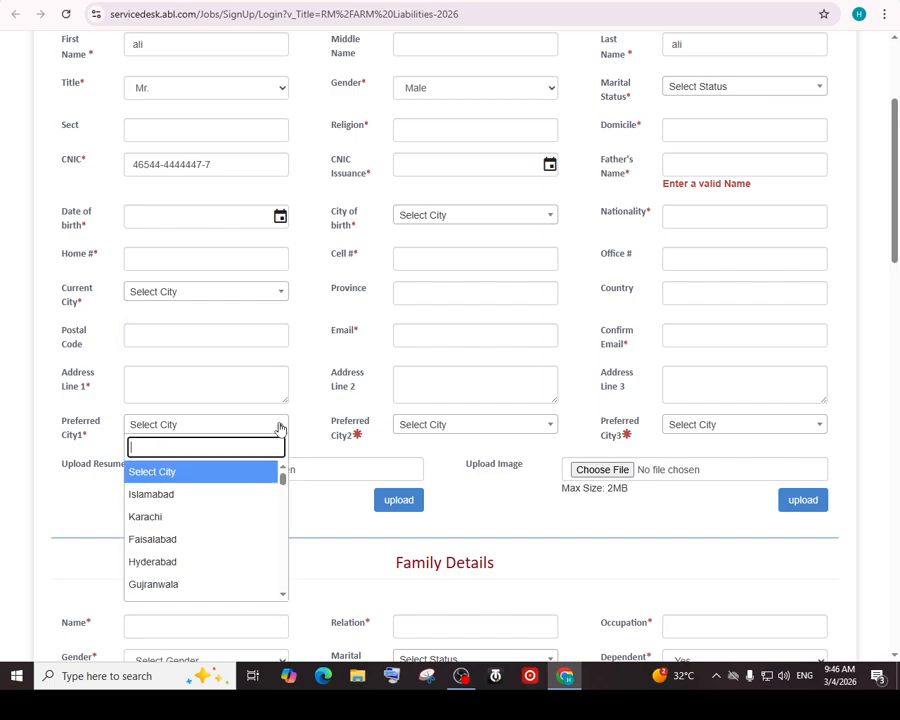
{"action": "left_click", "coordinate": [216, 541]}
Set Preferred Cities 2 and 3 to Faisalabad, rechecking City 2's list without changes
{"action": "left_click", "coordinate": [417, 429]}
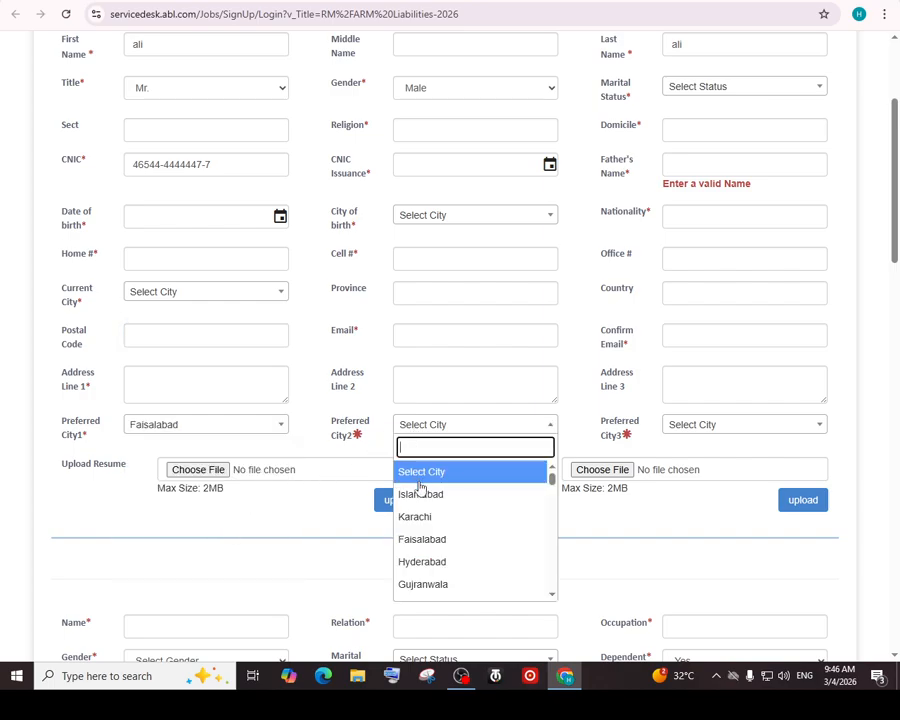
{"action": "left_click", "coordinate": [428, 539]}
{"action": "left_click", "coordinate": [676, 424]}
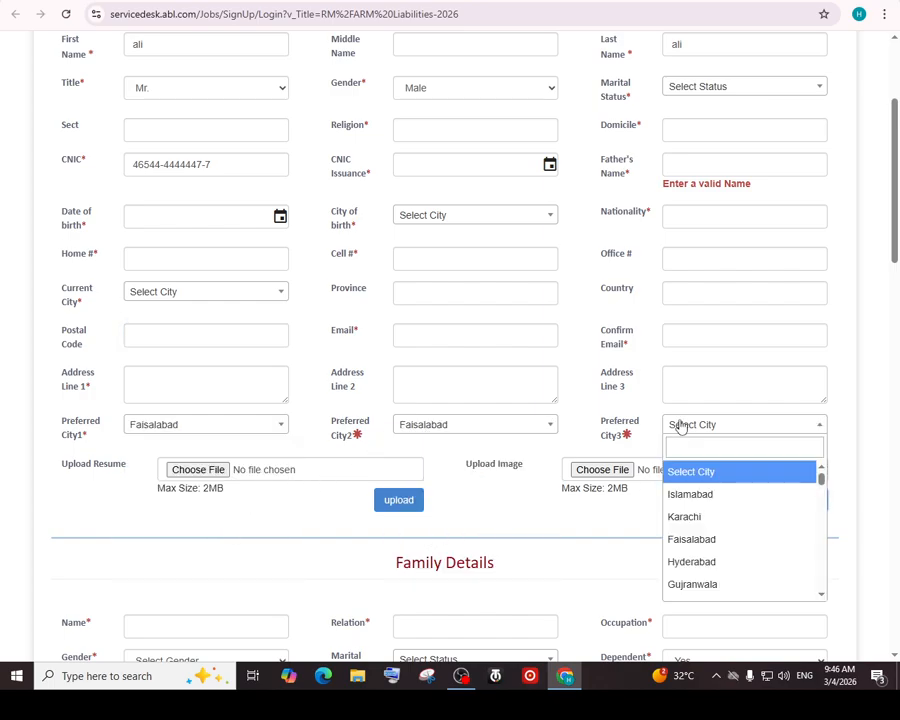
{"action": "left_click", "coordinate": [696, 536]}
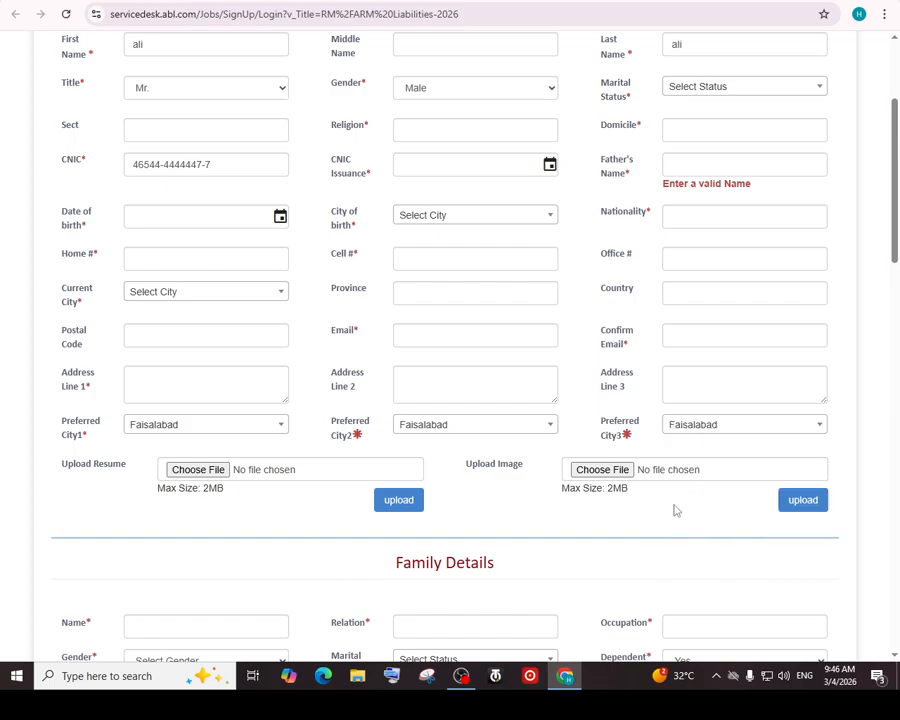
{"action": "left_click", "coordinate": [458, 430]}
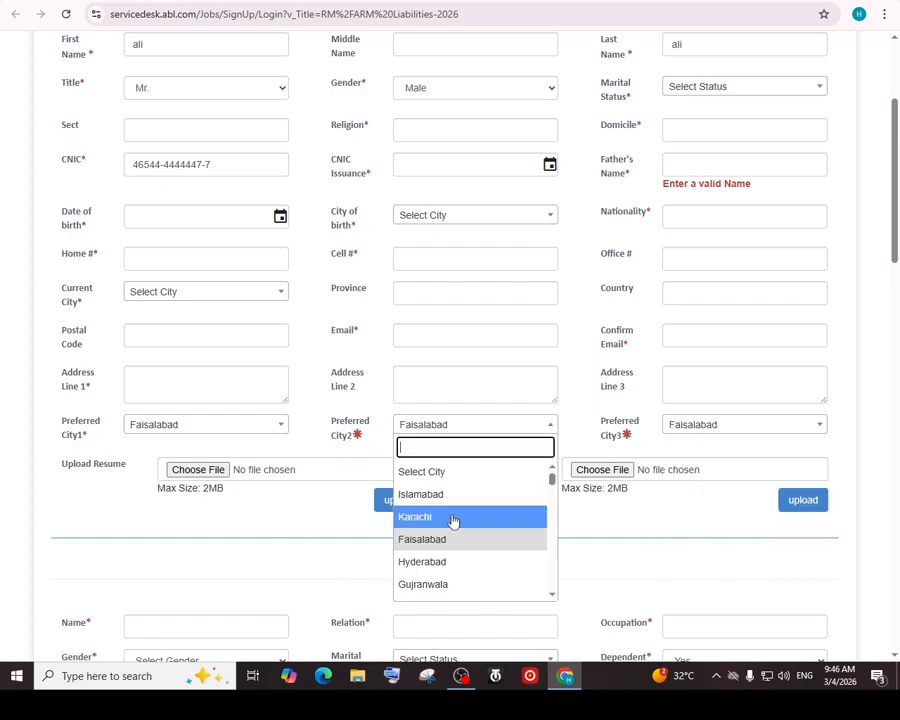
{"action": "left_click", "coordinate": [588, 516]}
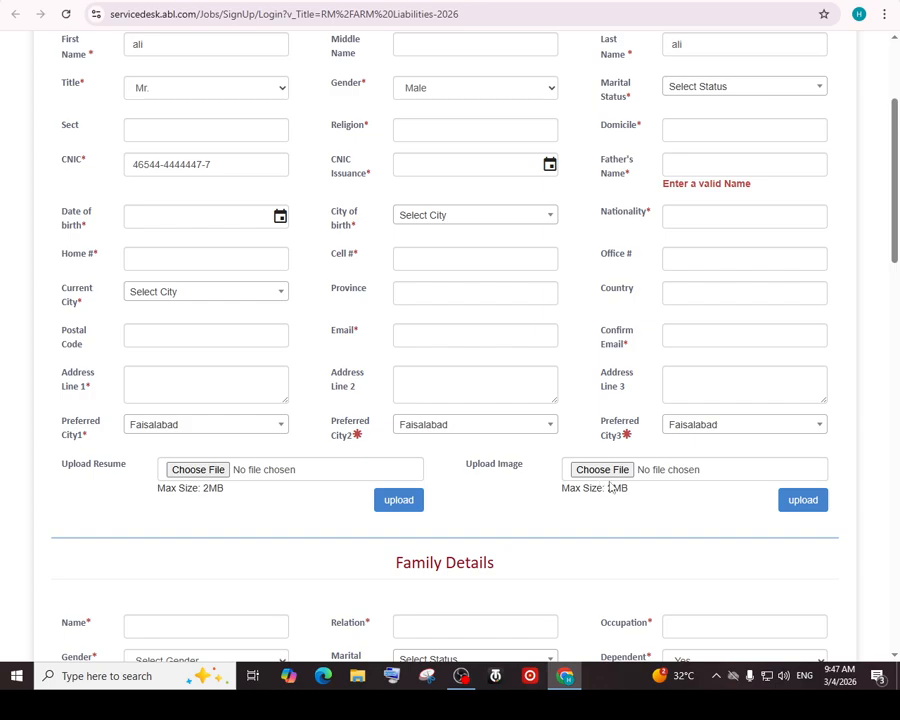
{"action": "left_click_drag", "start_coordinate": [897, 230], "coordinate": [898, 304]}
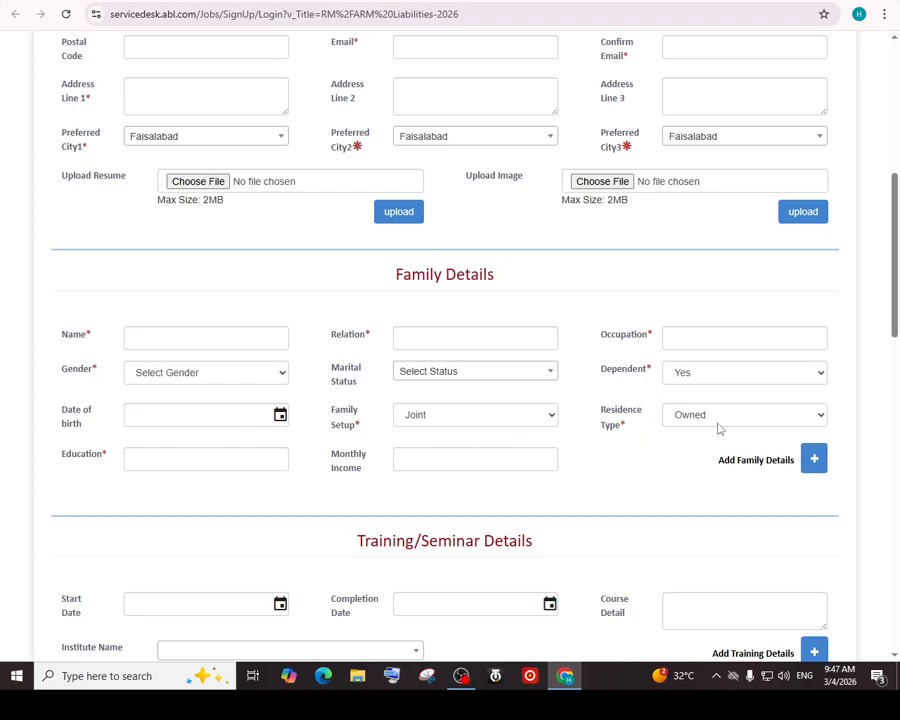
{"action": "left_click", "coordinate": [783, 420]}
{"action": "left_click", "coordinate": [587, 461]}
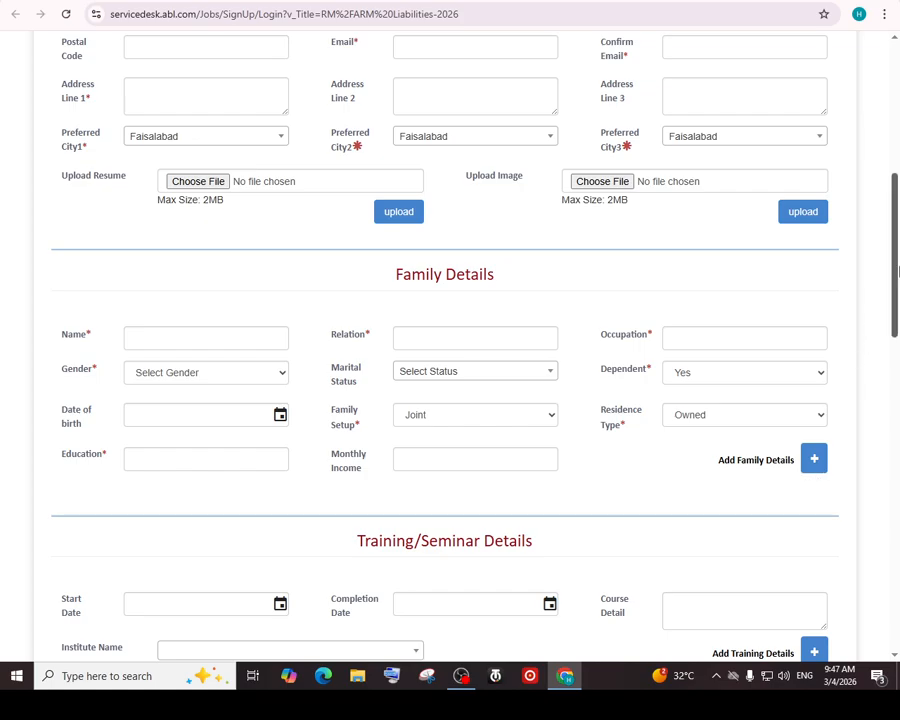
{"action": "scroll", "coordinate": [880, 335], "scroll_direction": "down", "scroll_amount": 2}
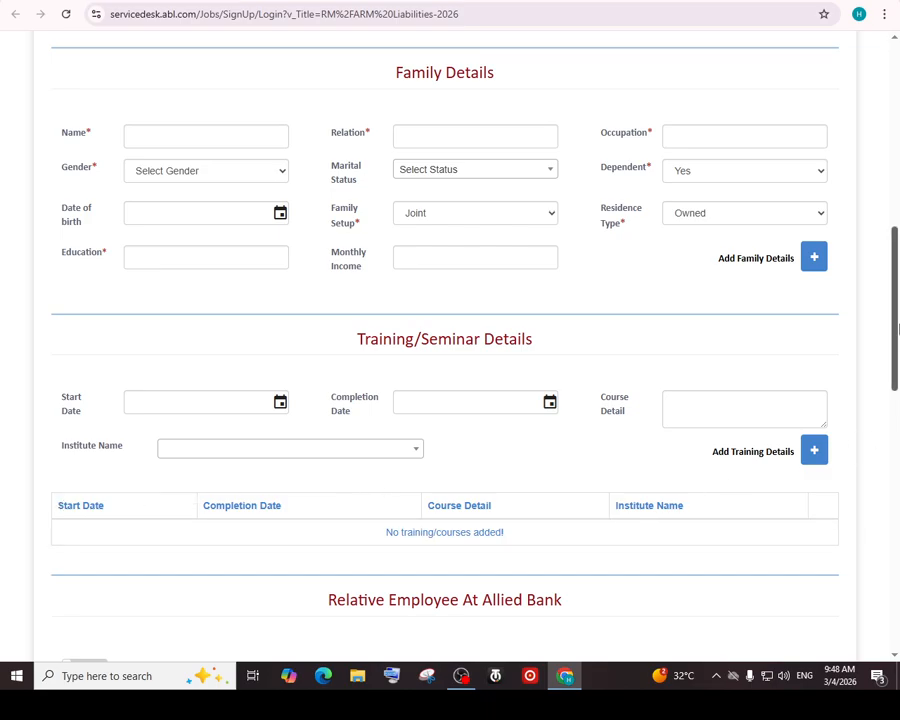
{"action": "scroll", "coordinate": [898, 397], "scroll_direction": "down", "scroll_amount": 3}
{"action": "scroll", "coordinate": [898, 397], "scroll_direction": "down", "scroll_amount": 1}
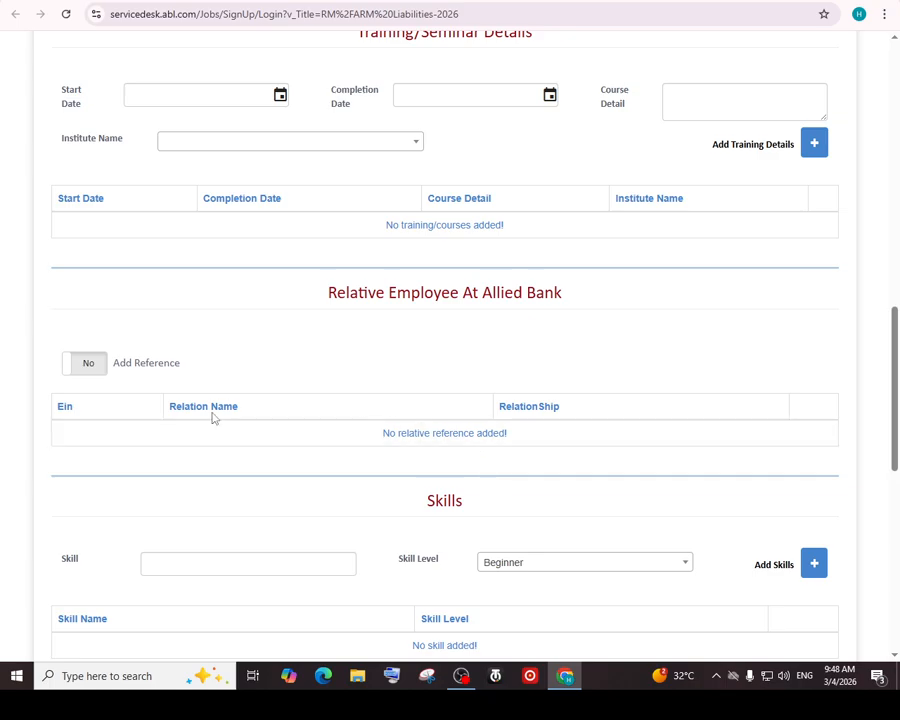
{"action": "left_click", "coordinate": [74, 365]}
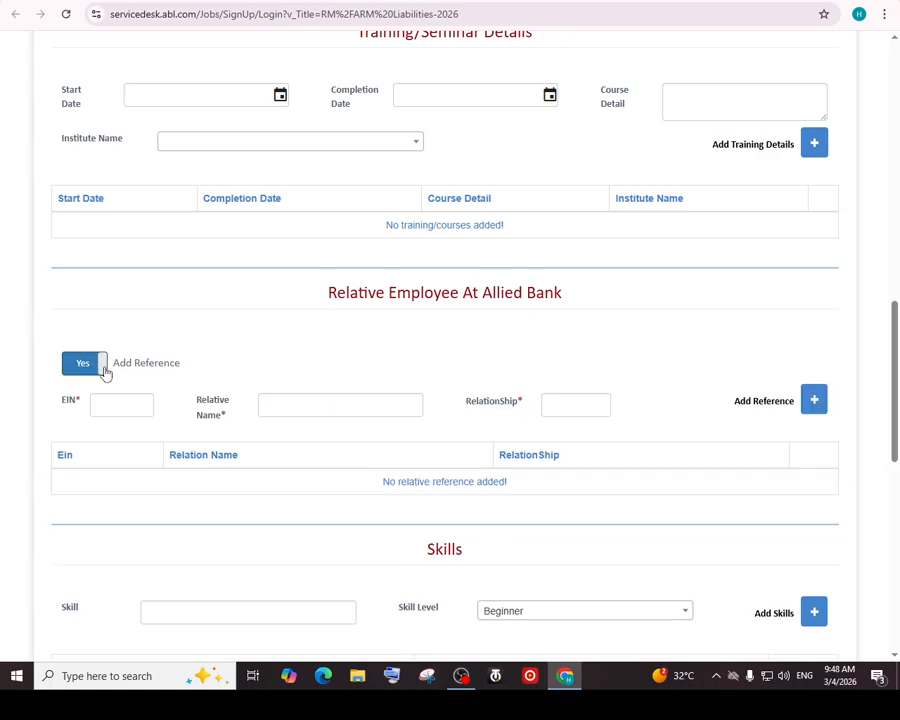
{"action": "left_click", "coordinate": [97, 370]}
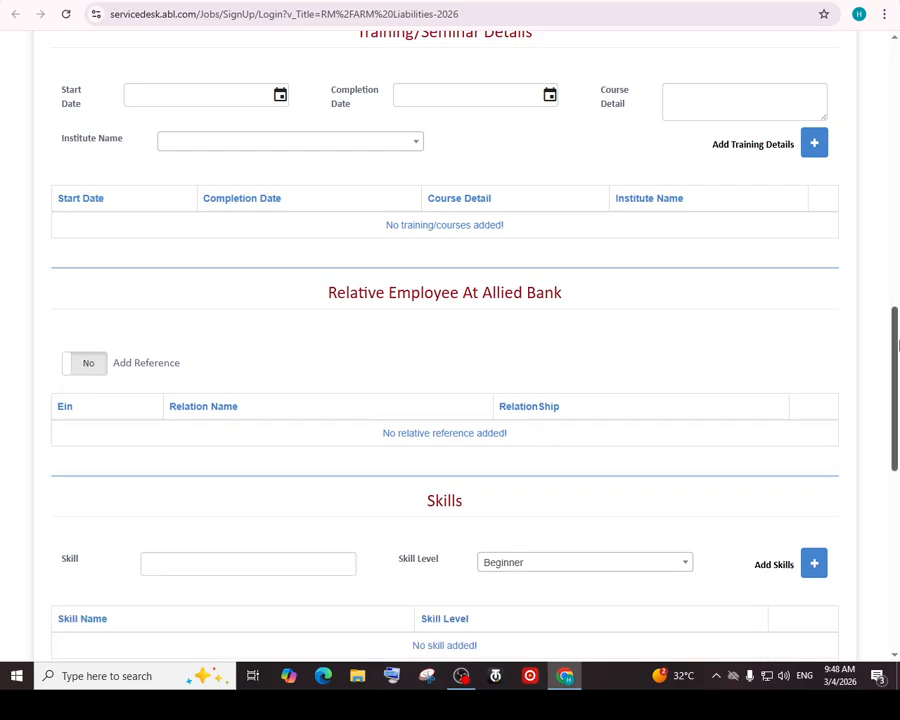
{"action": "left_click_drag", "start_coordinate": [897, 345], "coordinate": [897, 393]}
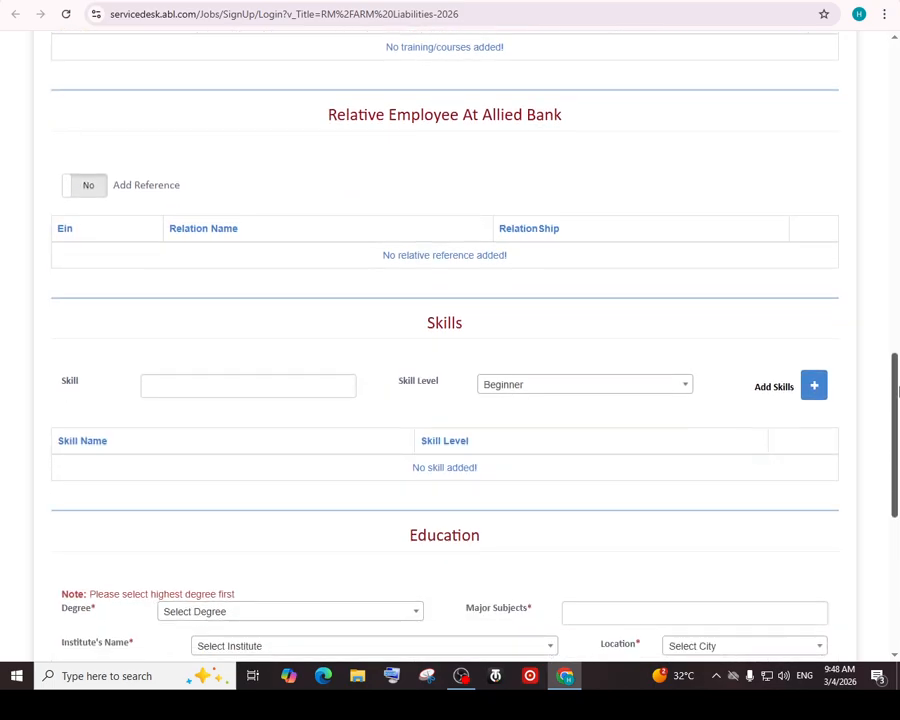
{"action": "left_click", "coordinate": [177, 384]}
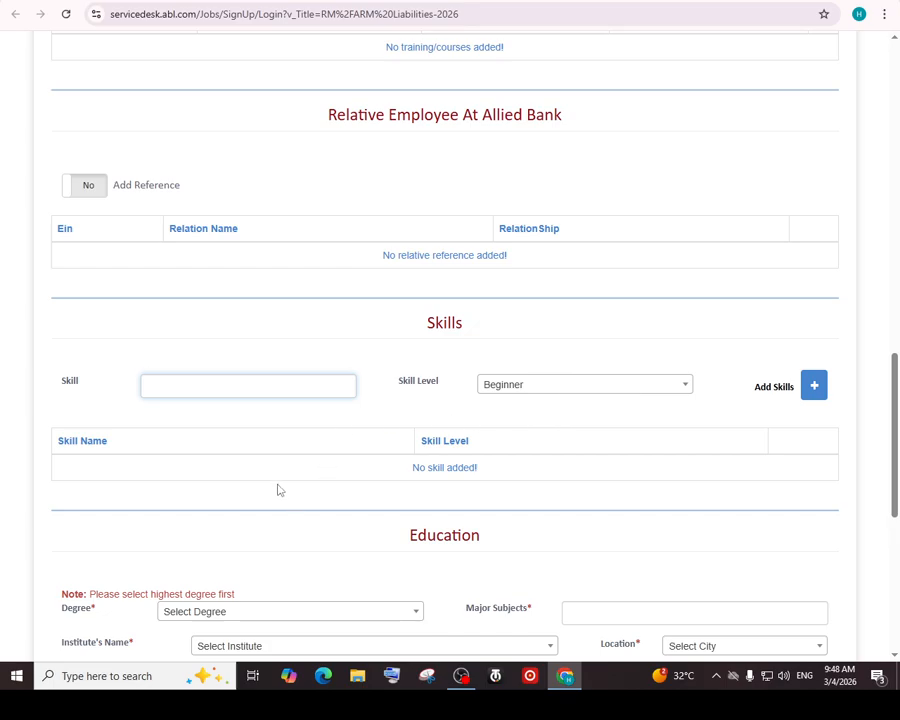
{"action": "left_click_drag", "start_coordinate": [897, 416], "coordinate": [897, 480]}
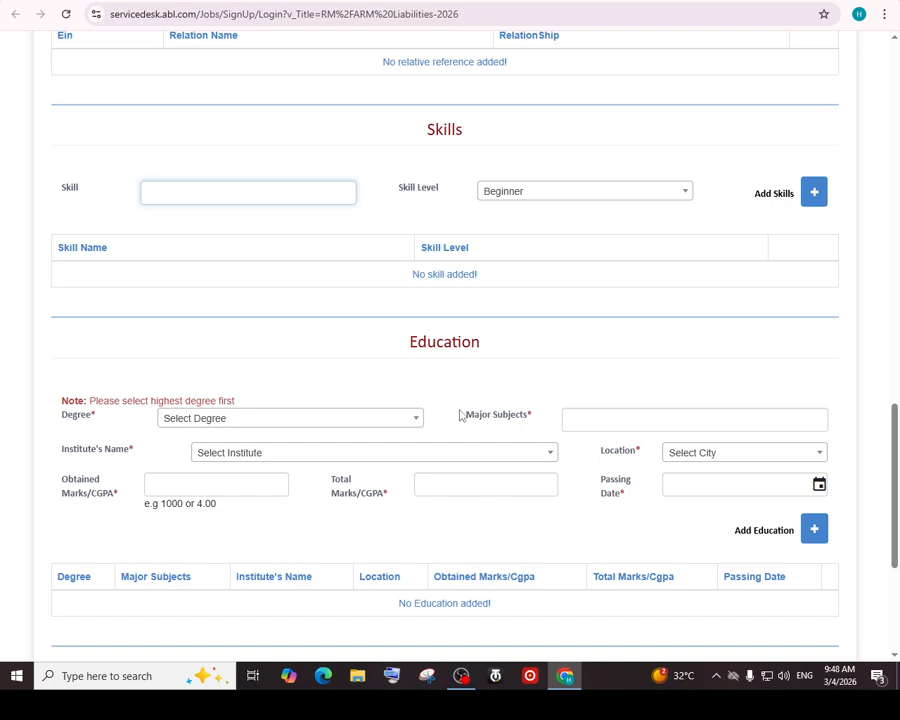
Browse the Degree list without choosing one and move to Major Subjects
{"action": "left_click", "coordinate": [367, 420]}
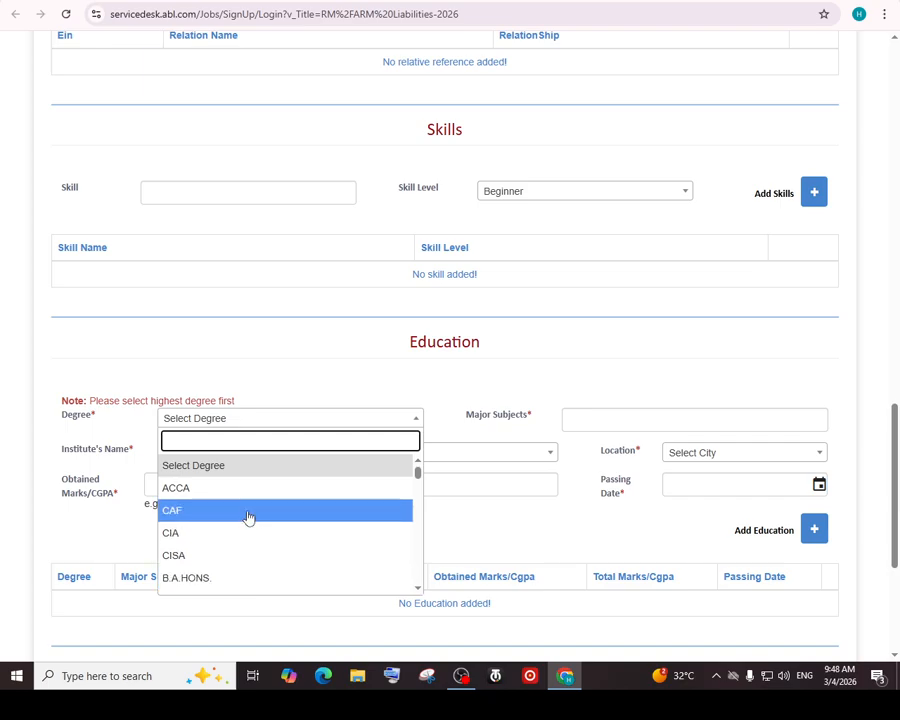
{"action": "left_click", "coordinate": [428, 373]}
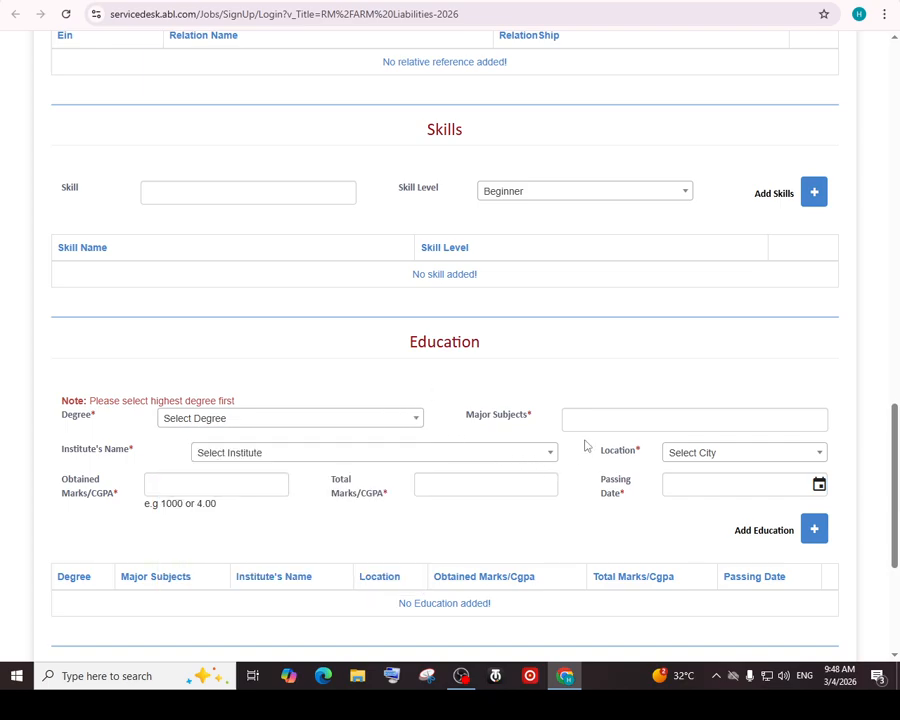
{"action": "left_click", "coordinate": [611, 420]}
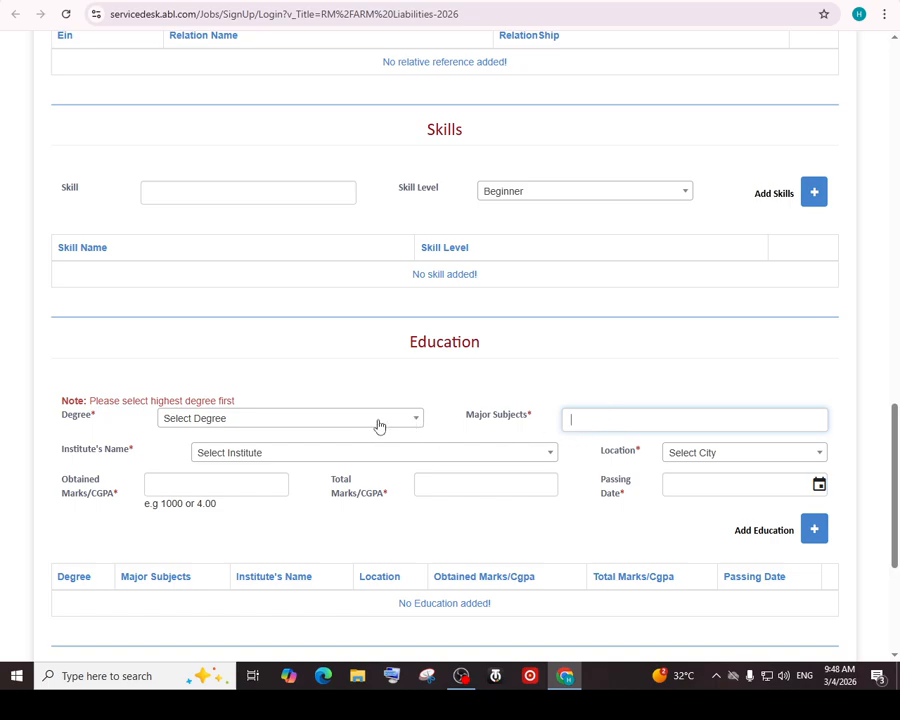
Skip the Institute list and enter 3 as the Total Marks/CGPA
{"action": "left_click", "coordinate": [332, 455]}
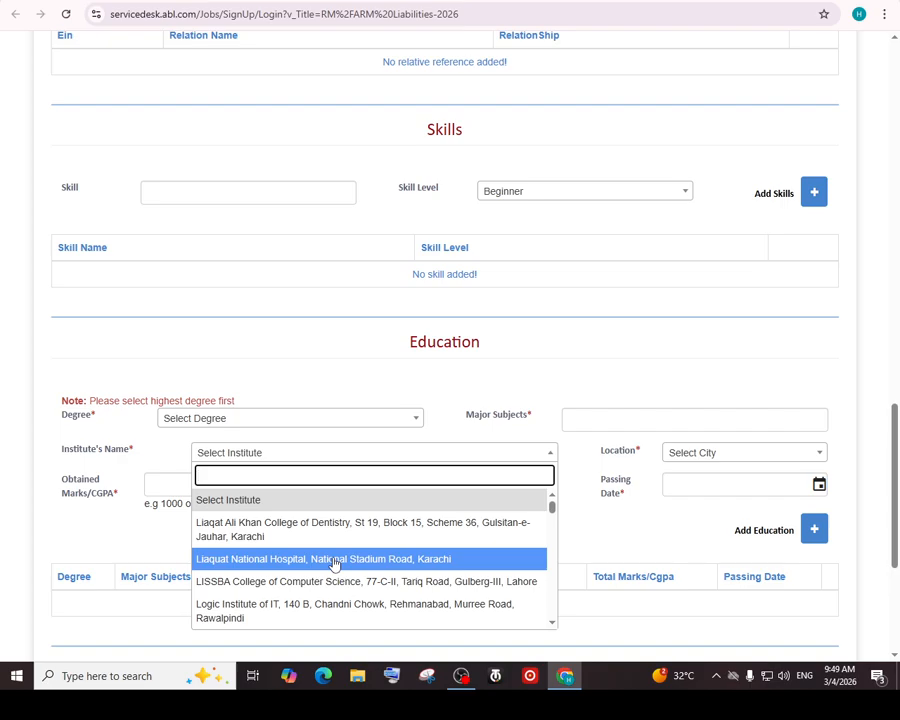
{"action": "scroll", "coordinate": [334, 563], "scroll_direction": "down", "scroll_amount": 1}
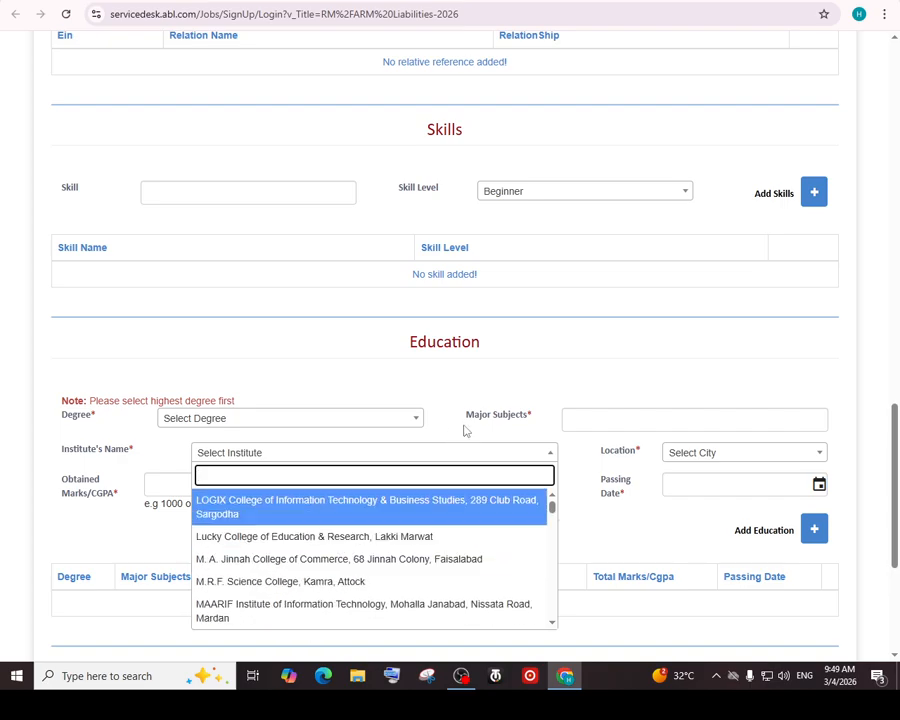
{"action": "left_click", "coordinate": [507, 378]}
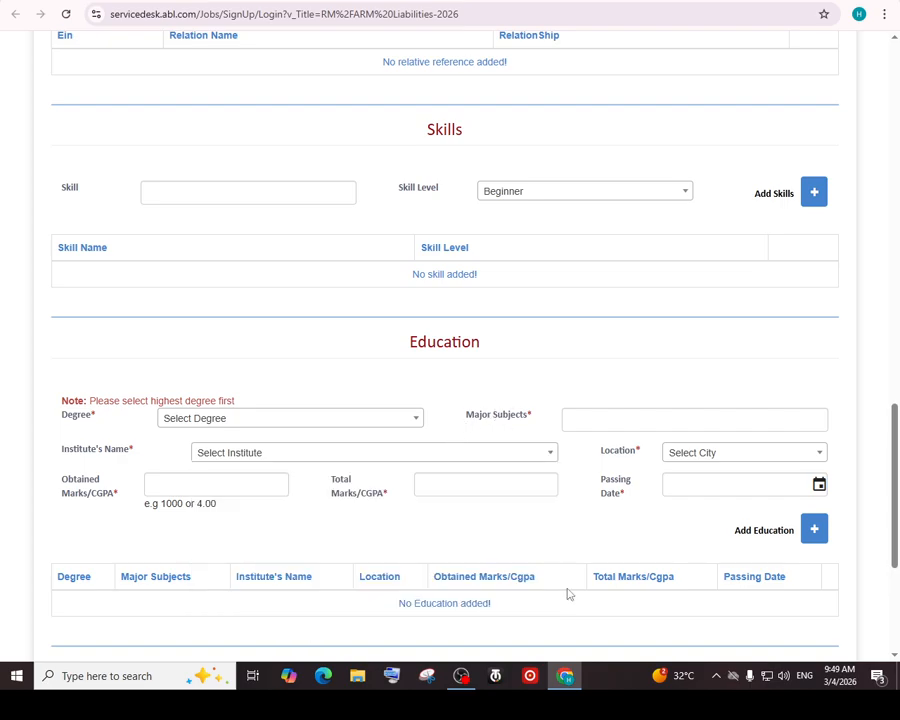
{"action": "left_click", "coordinate": [457, 487]}
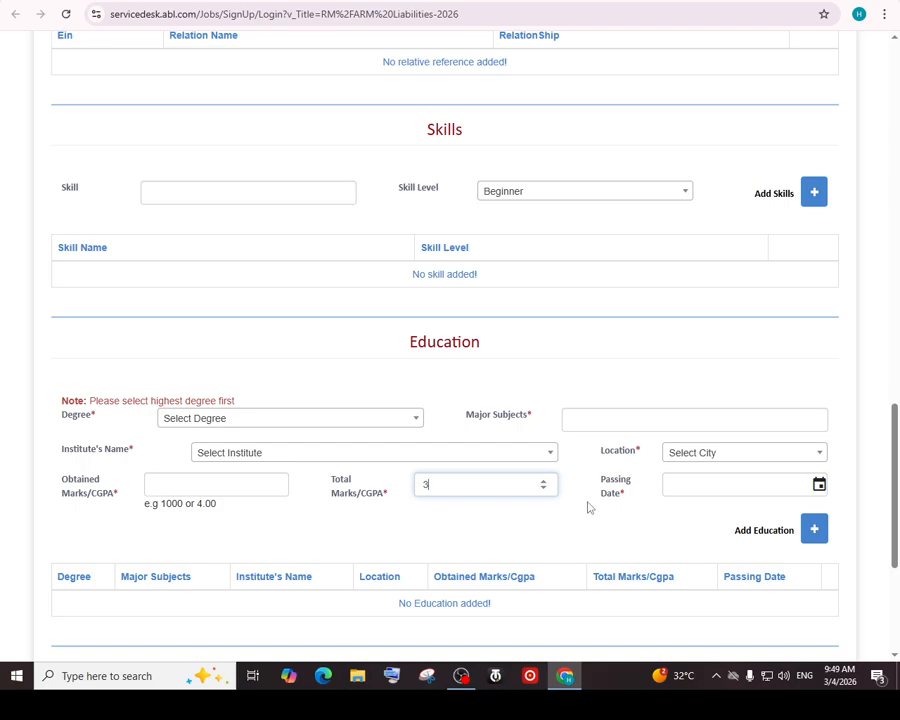
{"action": "left_click", "coordinate": [194, 481]}
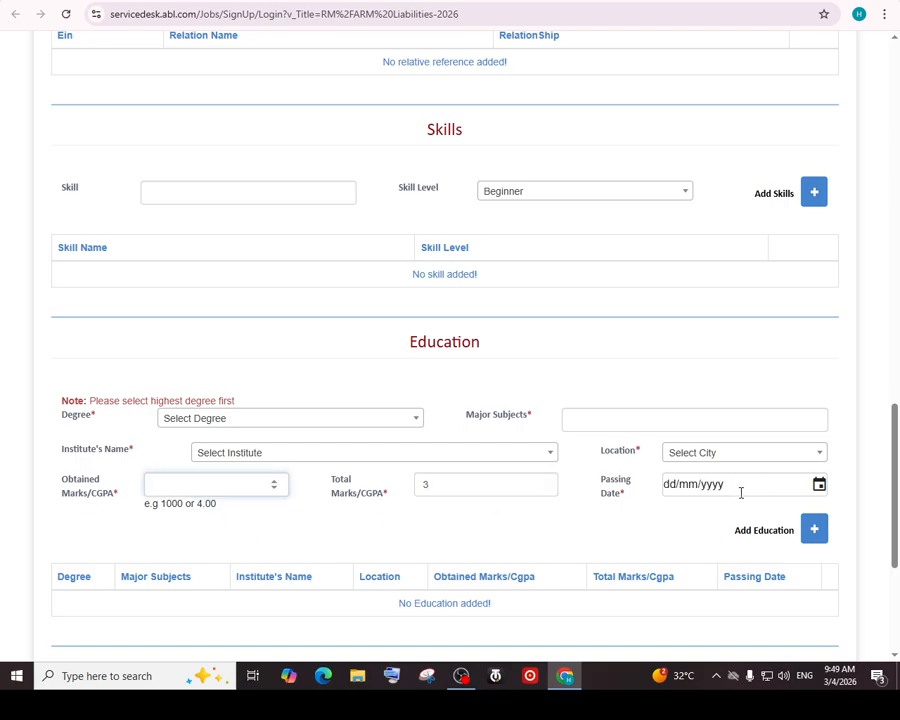
{"action": "left_click_drag", "start_coordinate": [897, 492], "coordinate": [897, 557]}
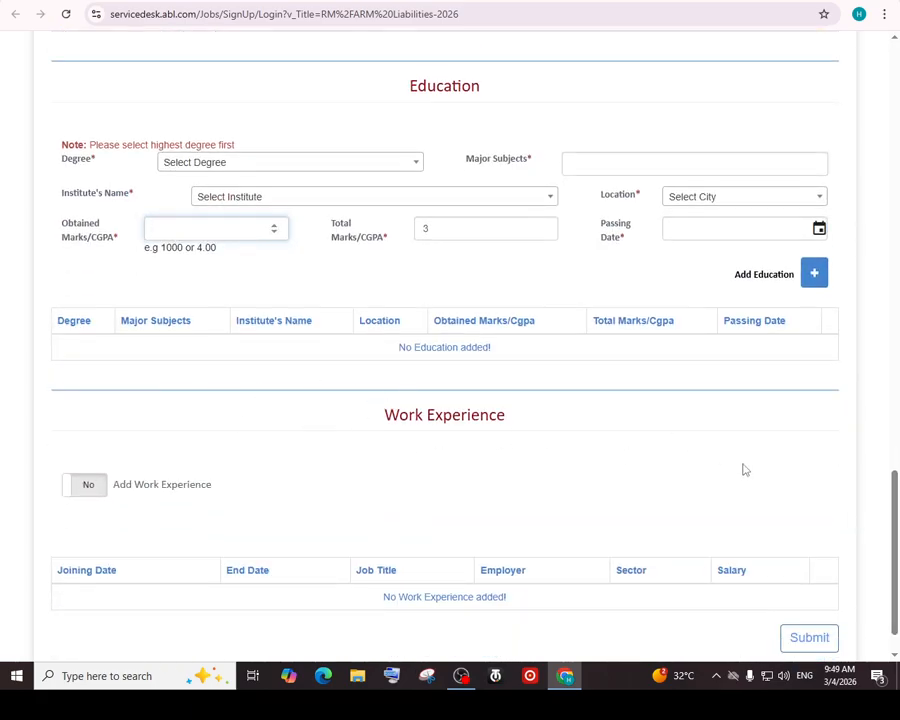
Switch Add Work Experience to Yes to reveal joining date, job title, employer, sector and salary fields
{"action": "left_click_drag", "start_coordinate": [897, 484], "coordinate": [897, 501]}
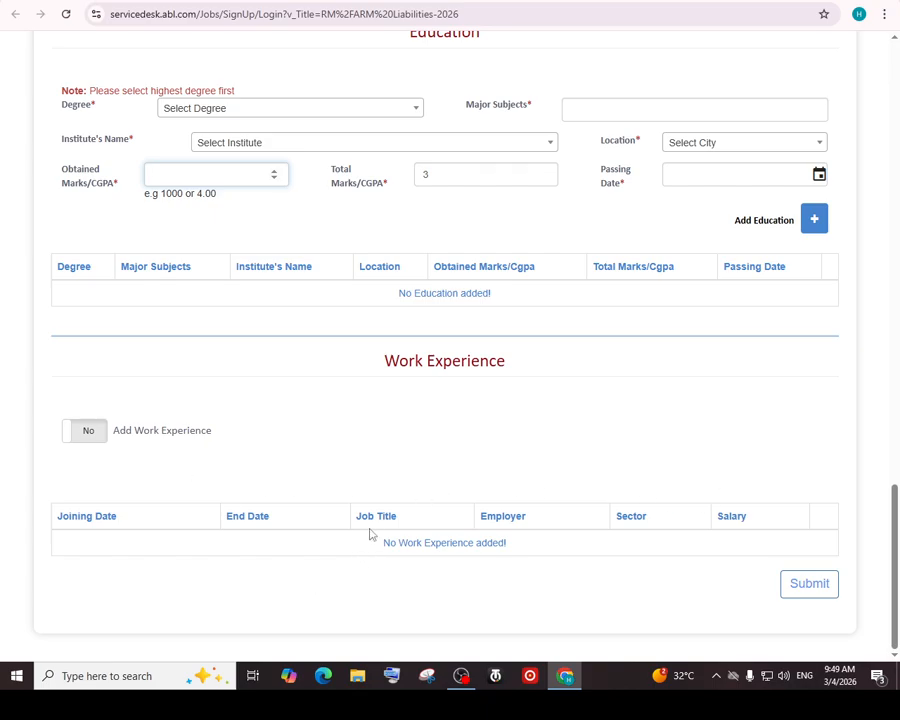
{"action": "left_click", "coordinate": [90, 431]}
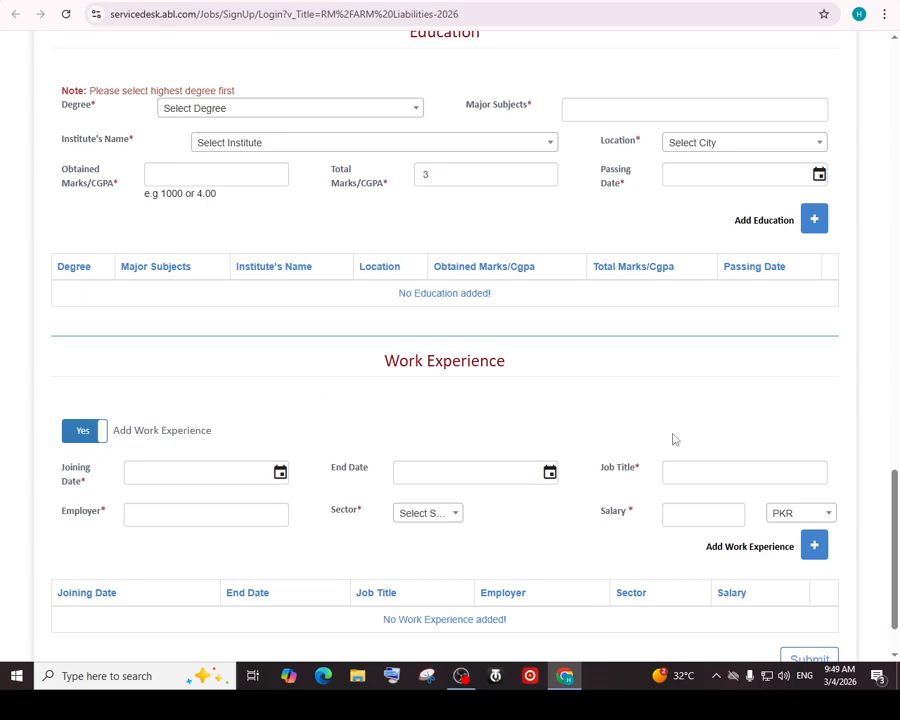
{"action": "scroll", "coordinate": [674, 439], "scroll_direction": "down", "scroll_amount": 1}
{"action": "scroll", "coordinate": [645, 446], "scroll_direction": "up", "scroll_amount": 20}
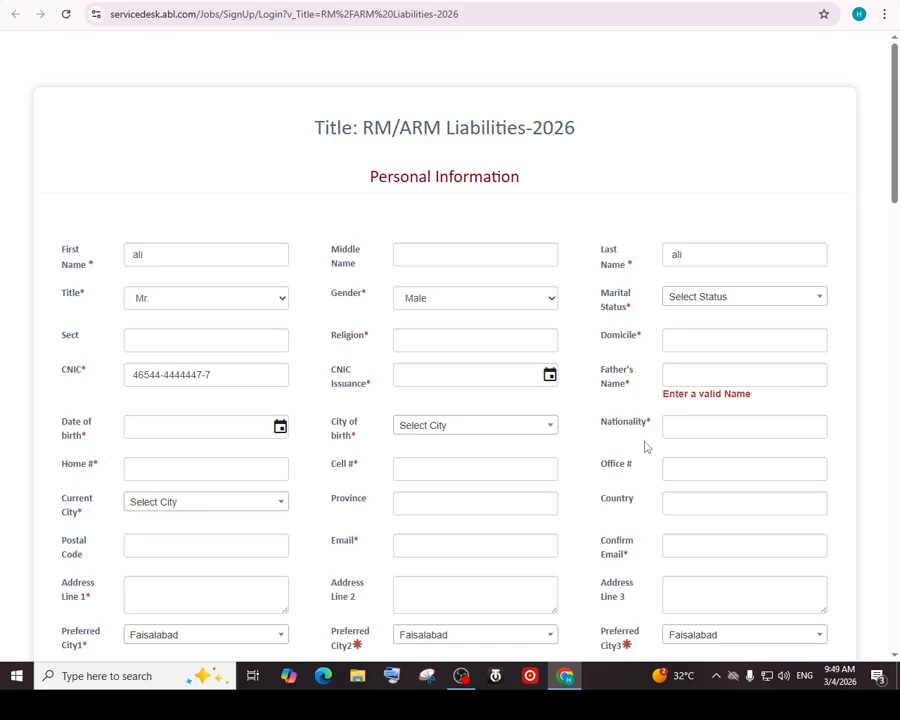
{"action": "scroll", "coordinate": [645, 446], "scroll_direction": "down", "scroll_amount": 20}
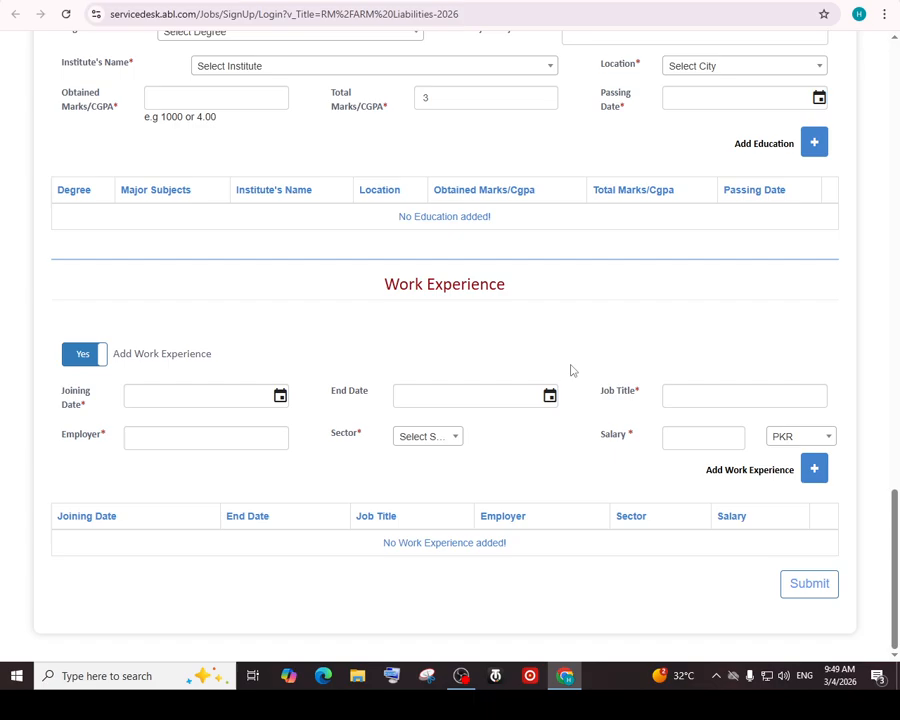
{"action": "scroll", "coordinate": [571, 371], "scroll_direction": "up", "scroll_amount": 10}
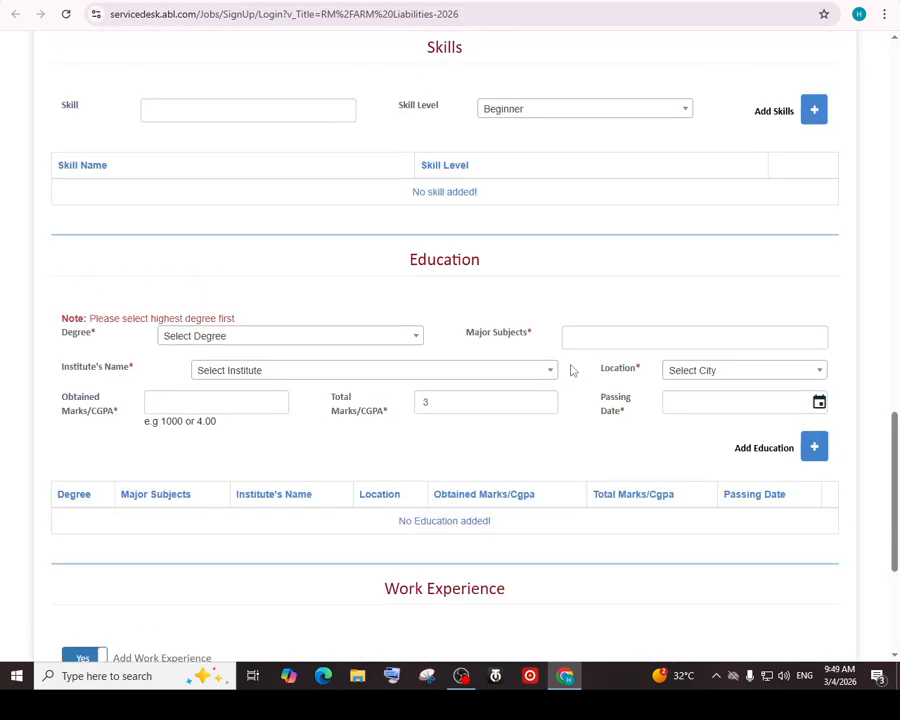
{"action": "scroll", "coordinate": [571, 371], "scroll_direction": "up", "scroll_amount": 6}
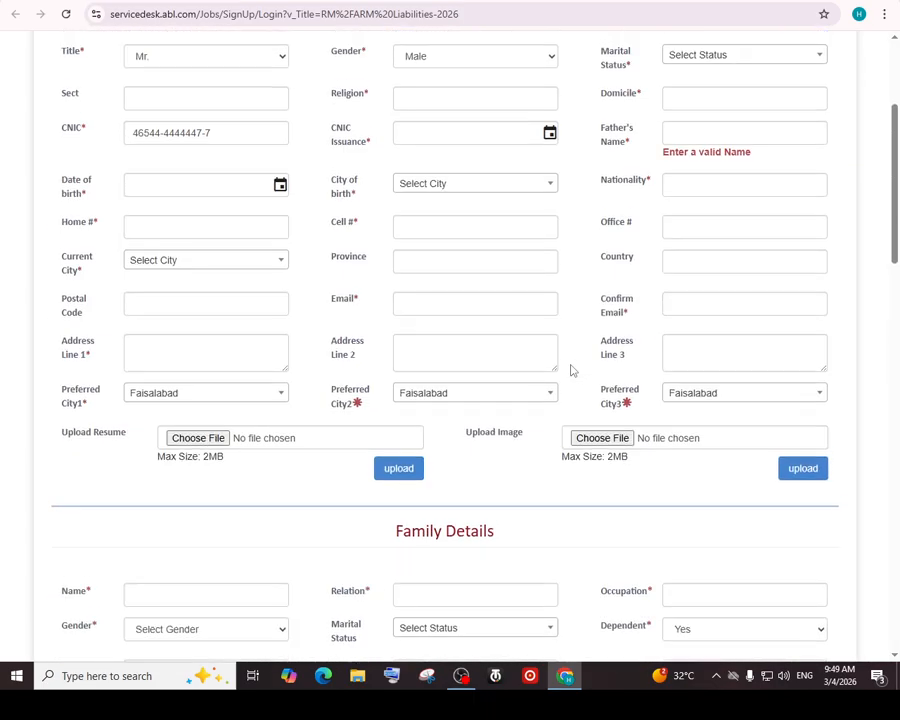
{"action": "scroll", "coordinate": [571, 371], "scroll_direction": "up", "scroll_amount": 3}
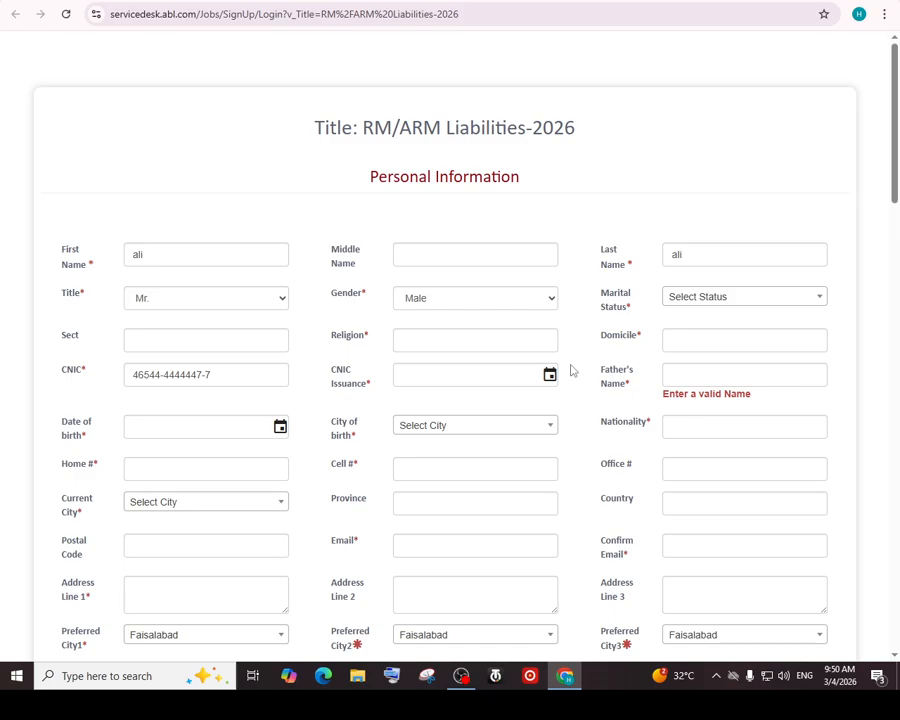